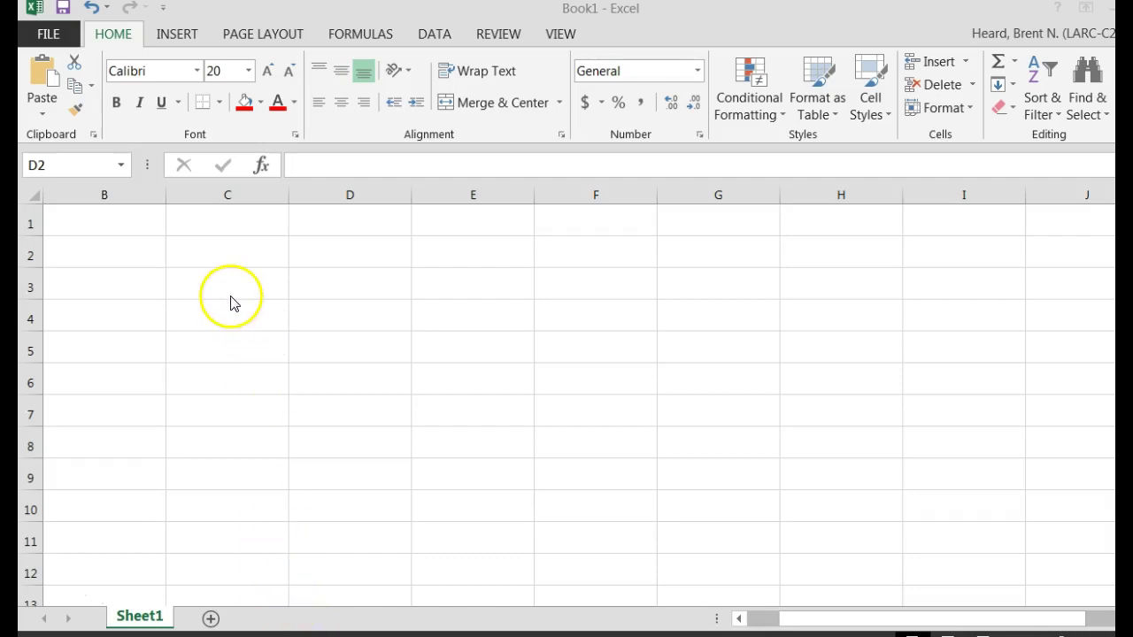
- Type the input headers n, p and q across cells B1, C1 and D1
{"action": "left_click", "coordinate": [151, 226]}
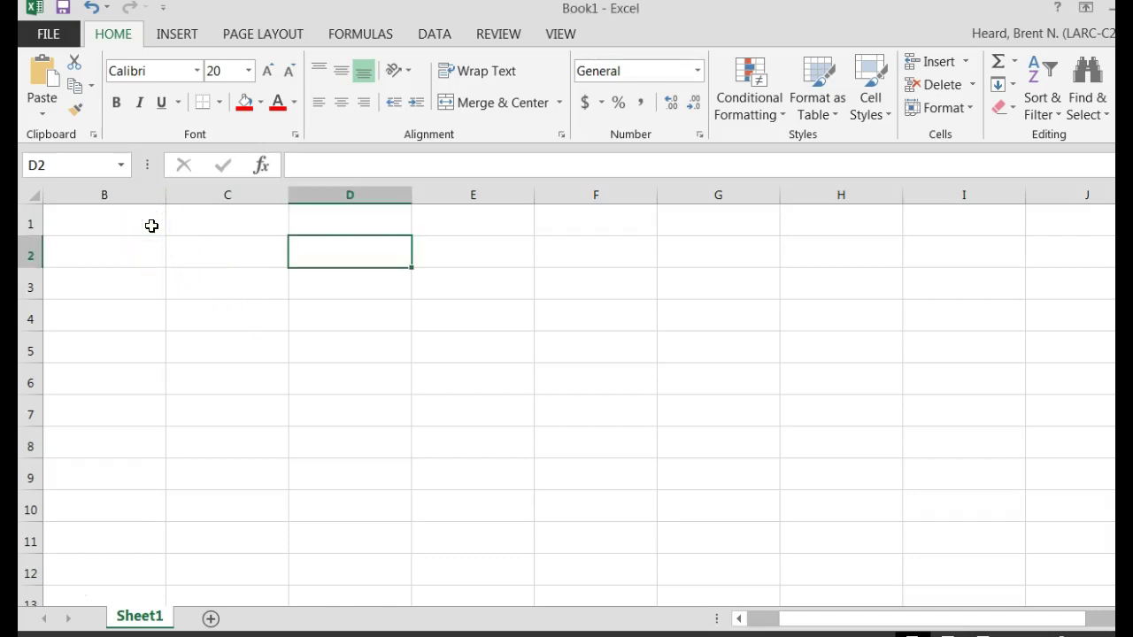
{"action": "left_click", "coordinate": [147, 226]}
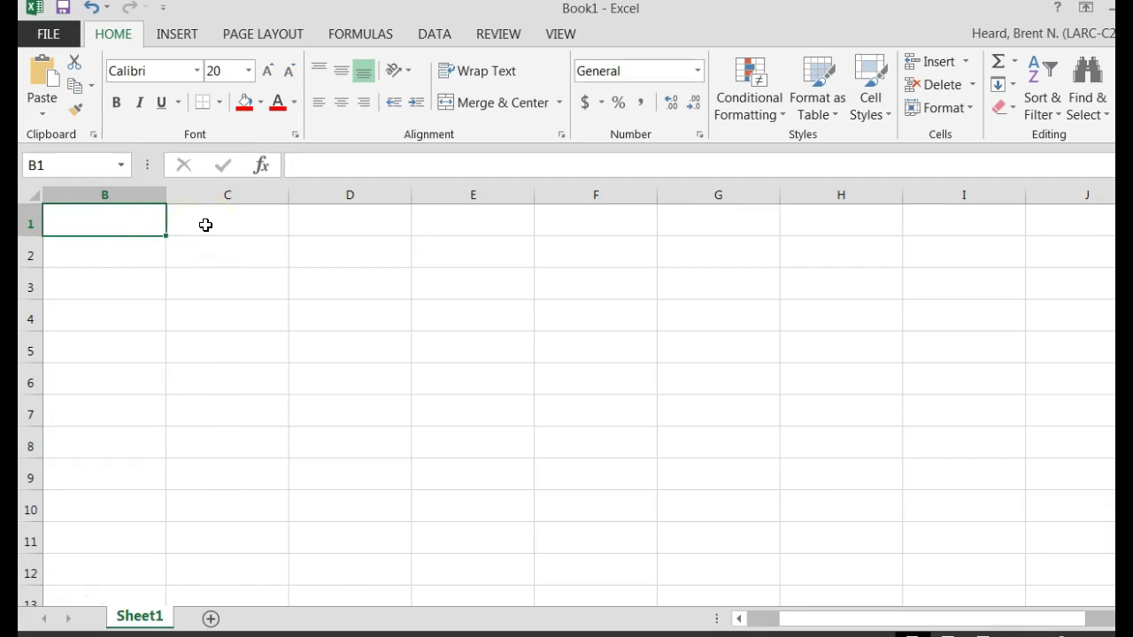
{"action": "type", "text": "n"}
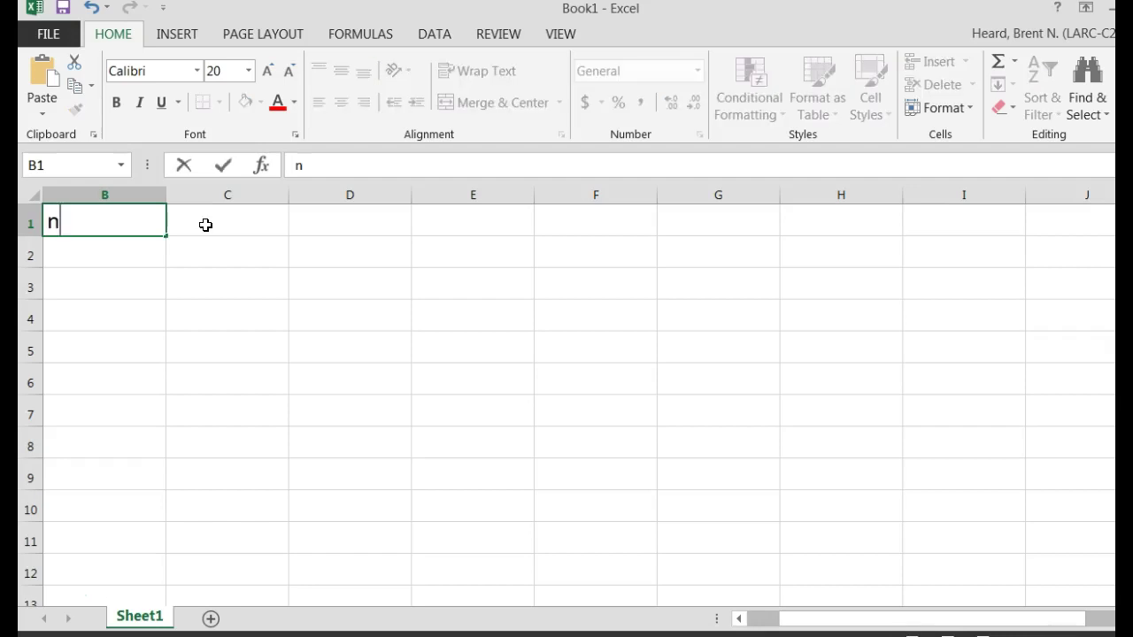
{"action": "left_click", "coordinate": [205, 225]}
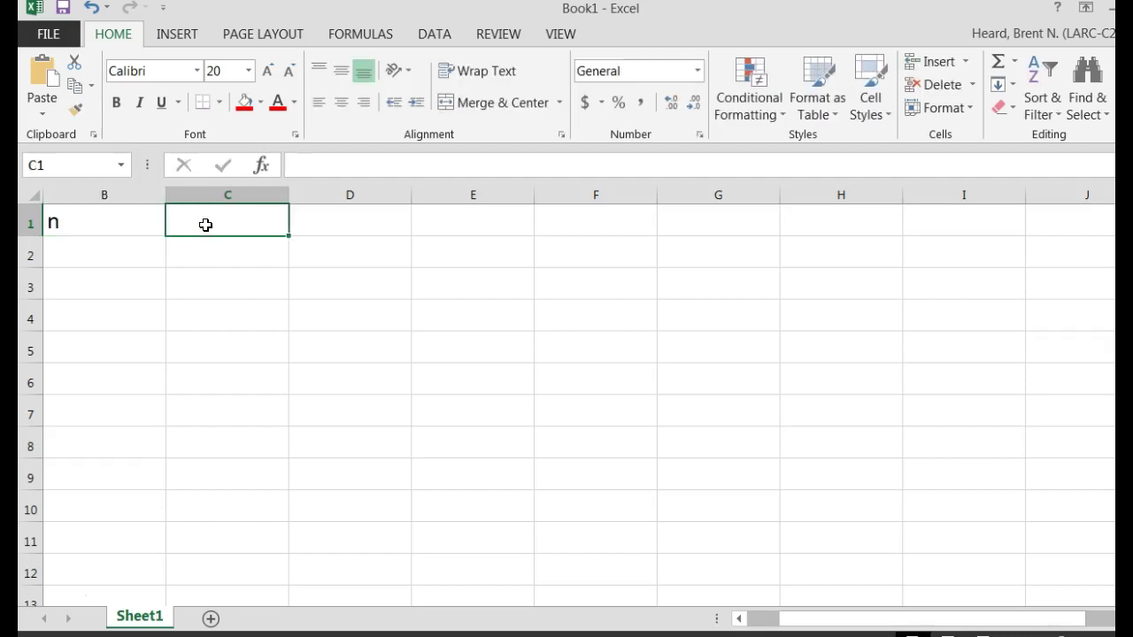
{"action": "type", "text": "p"}
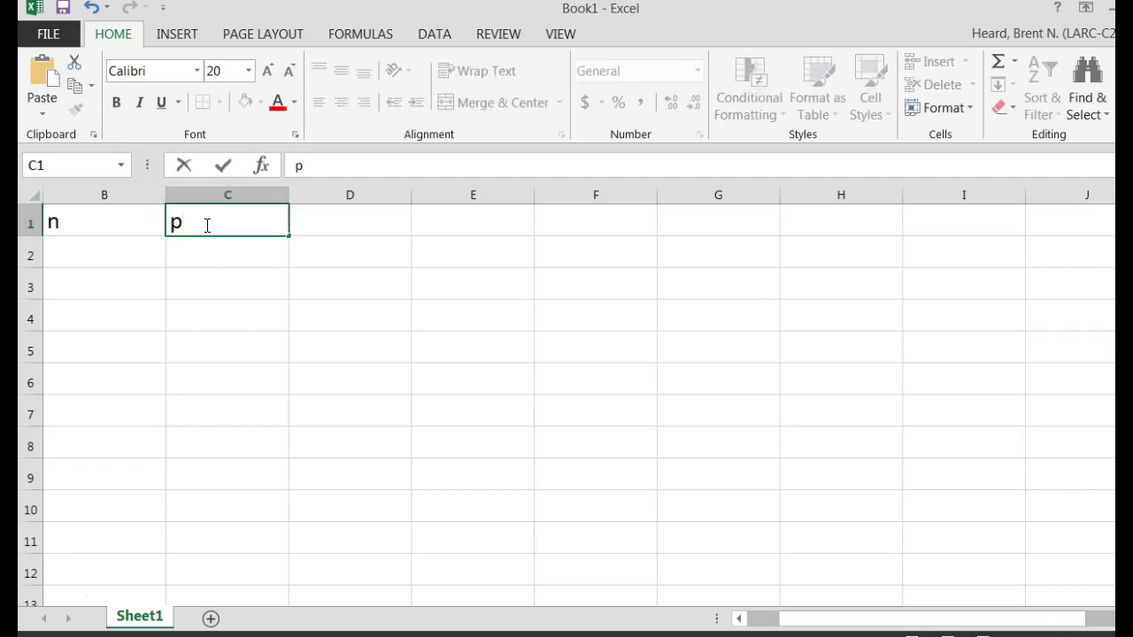
{"action": "key", "text": "Tab"}
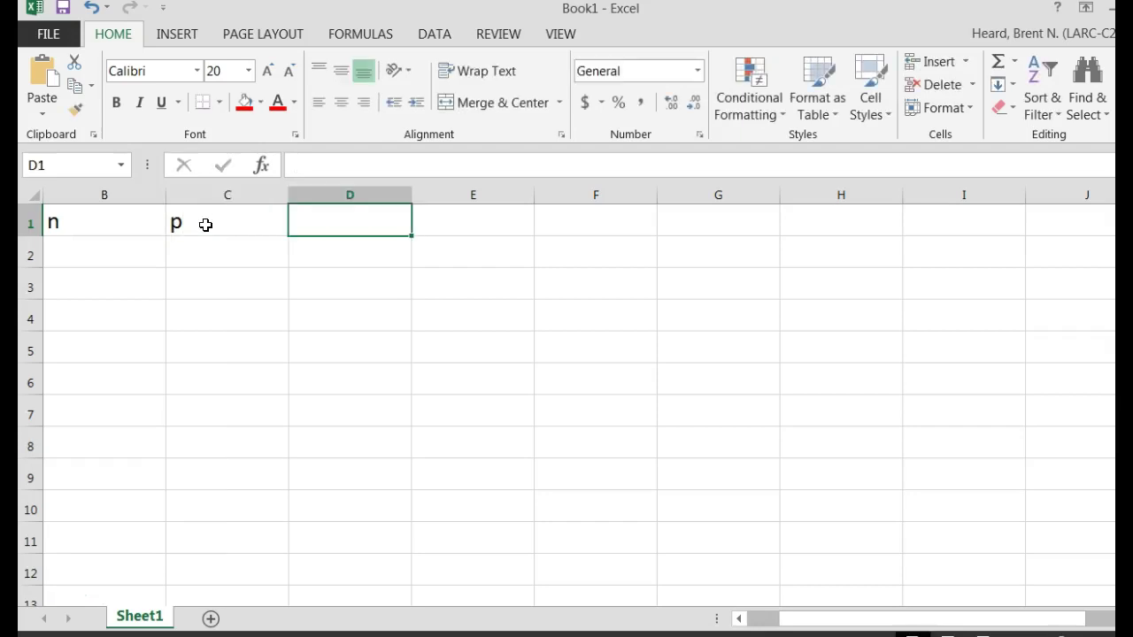
{"action": "type", "text": "q"}
{"action": "key", "text": "Return"}
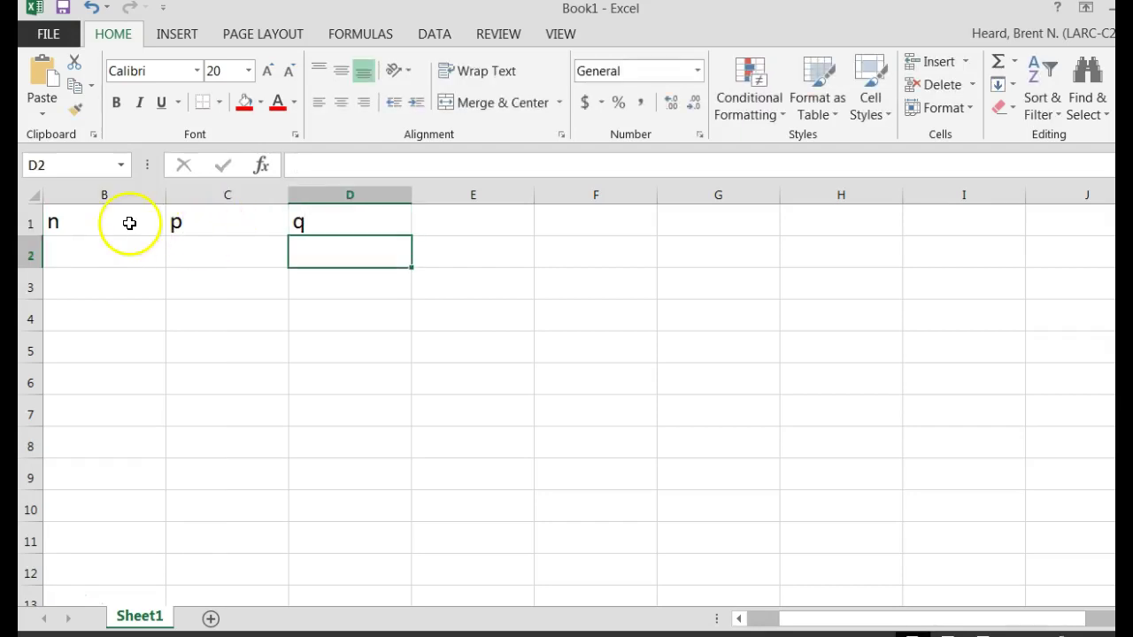
- Give block B1:D2 all borders, centred alignment and a light green fill
{"action": "left_click_drag", "start_coordinate": [129, 223], "coordinate": [368, 246]}
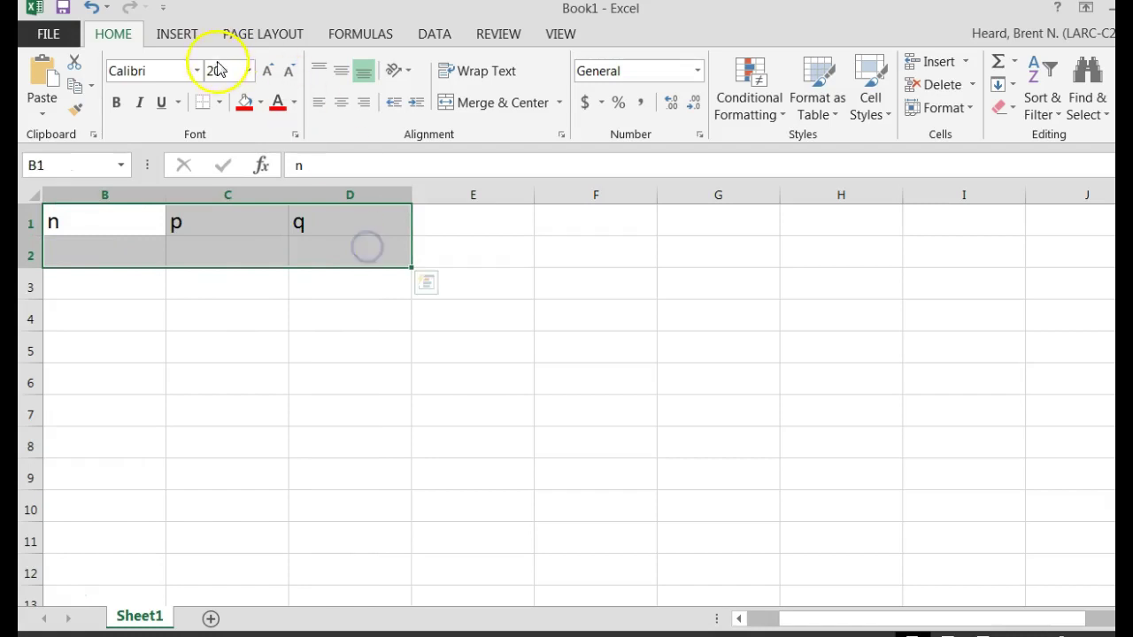
{"action": "left_click", "coordinate": [219, 103]}
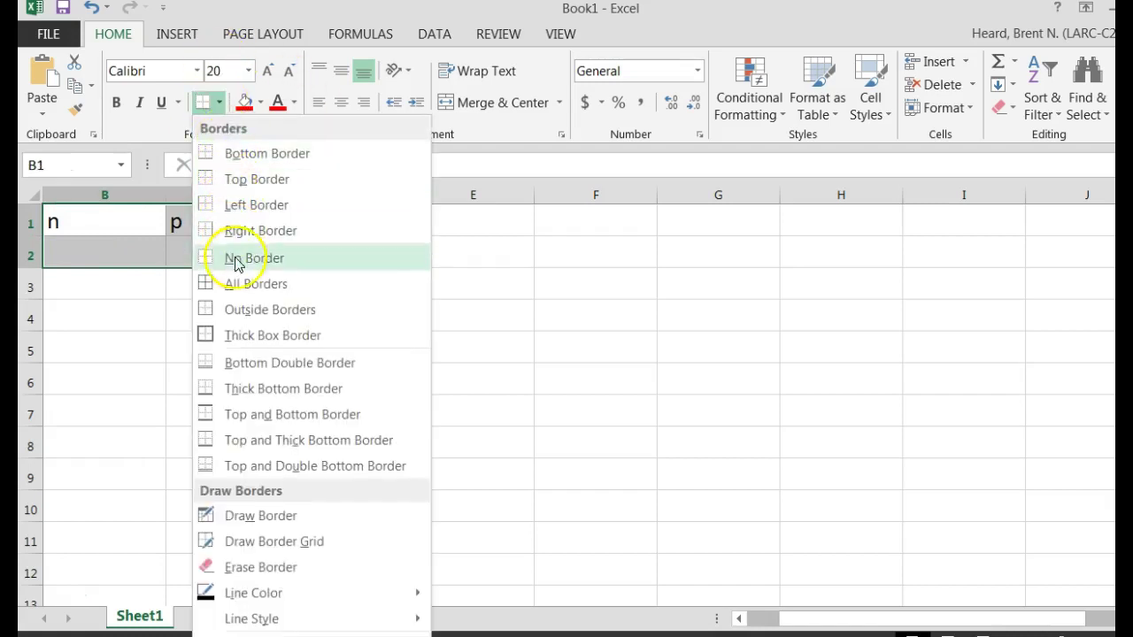
{"action": "left_click", "coordinate": [237, 283]}
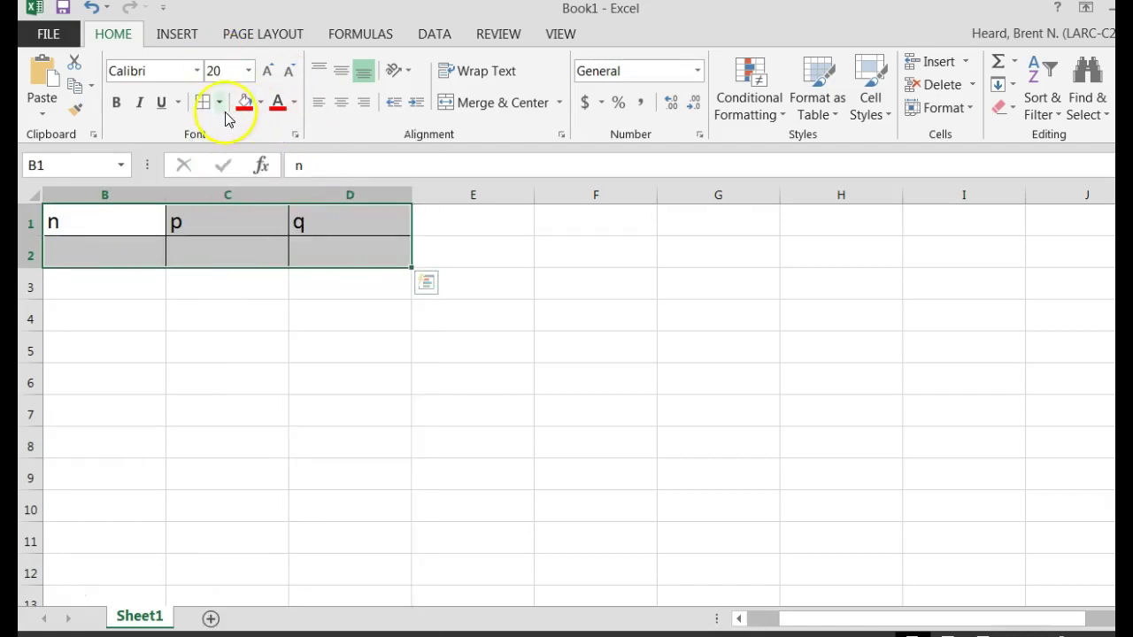
{"action": "left_click", "coordinate": [340, 103]}
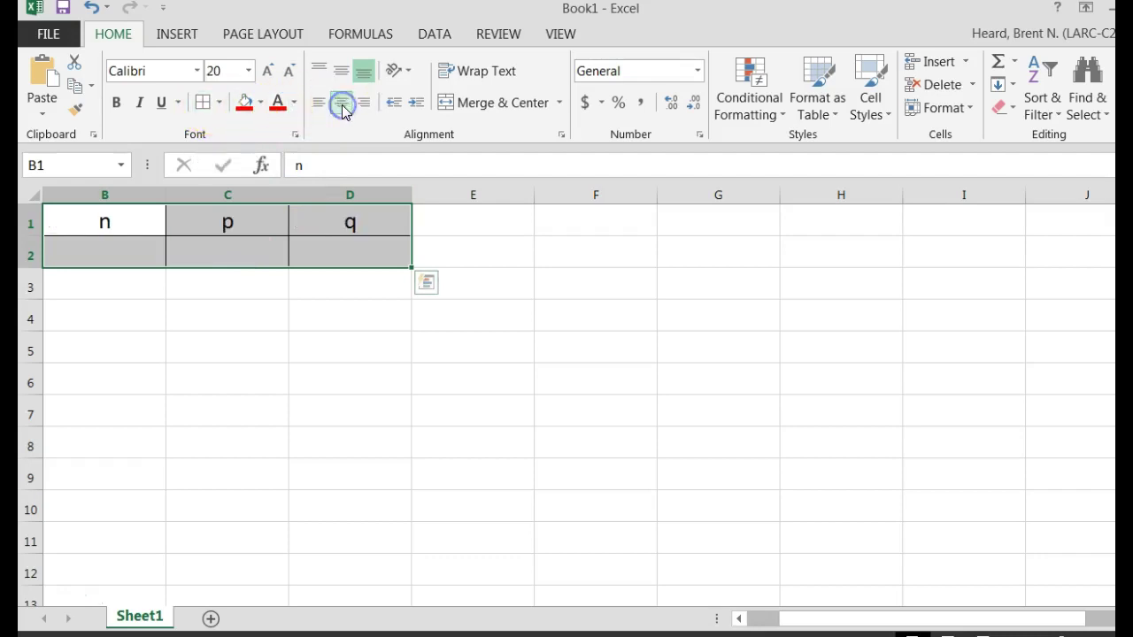
{"action": "left_click", "coordinate": [262, 104]}
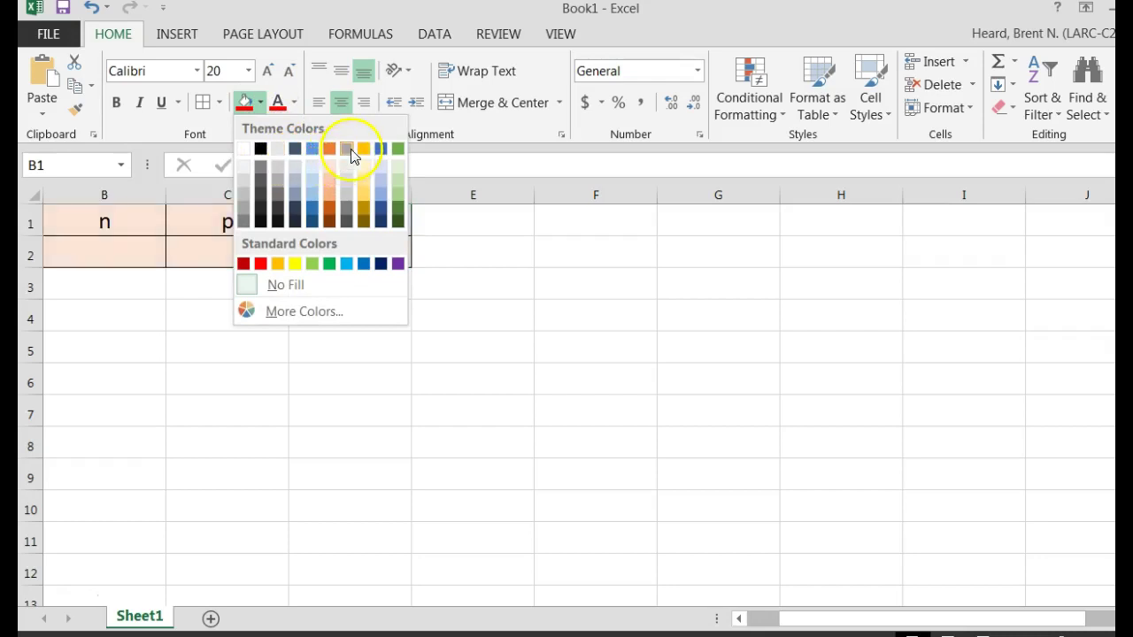
{"action": "left_click", "coordinate": [314, 265]}
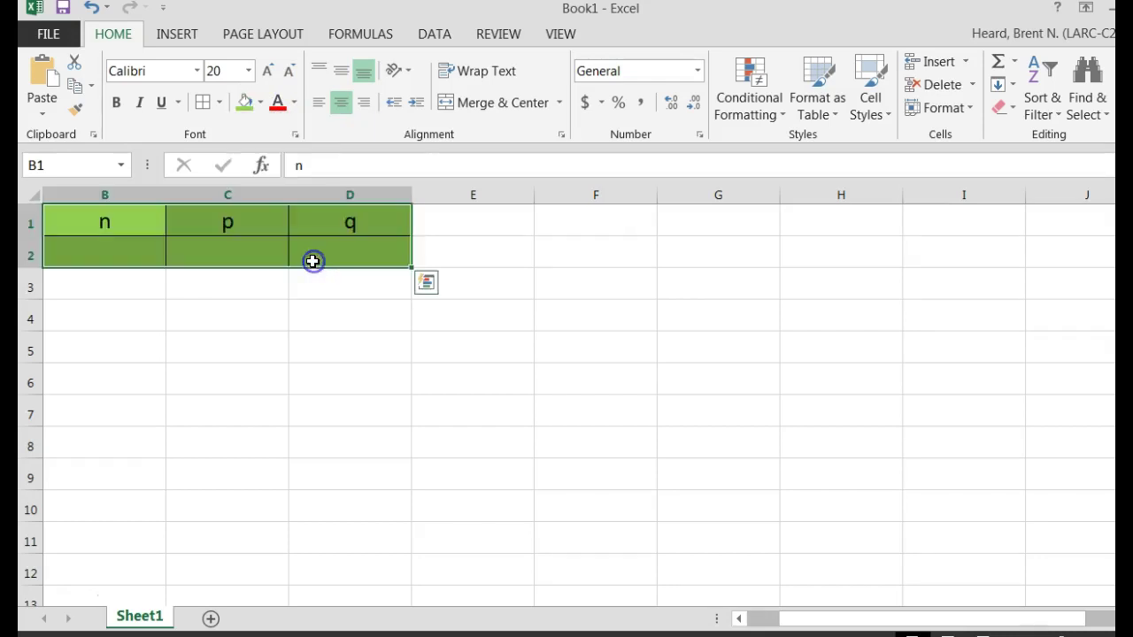
- Type the labels Mean in B4, Variance in B6 and Standard Deviation in B8
{"action": "left_click", "coordinate": [279, 326]}
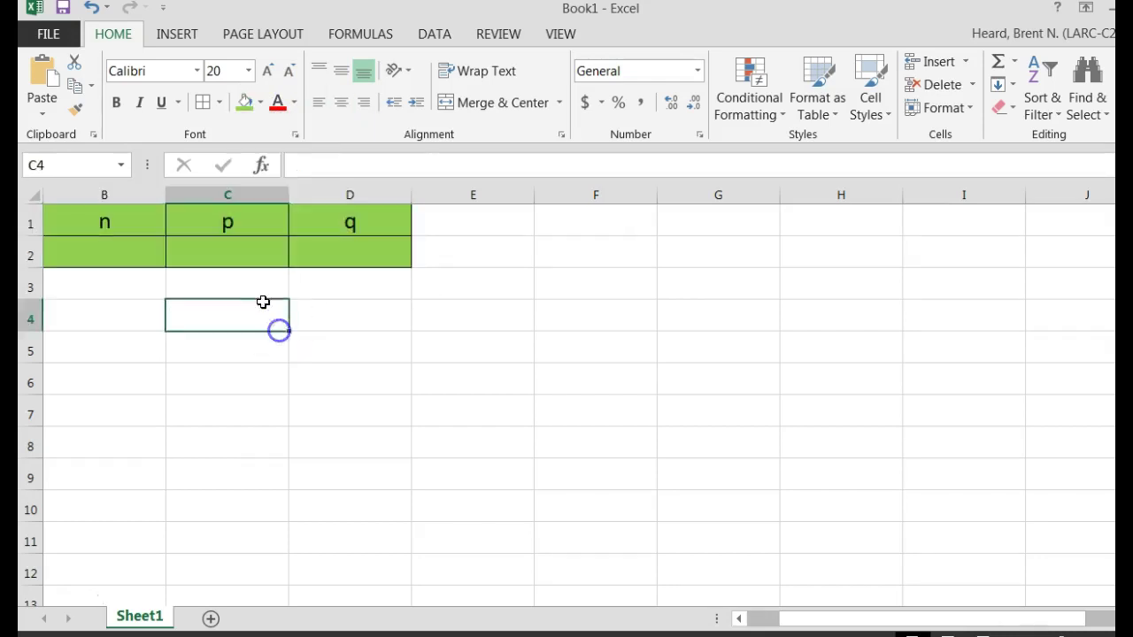
{"action": "left_click", "coordinate": [128, 327]}
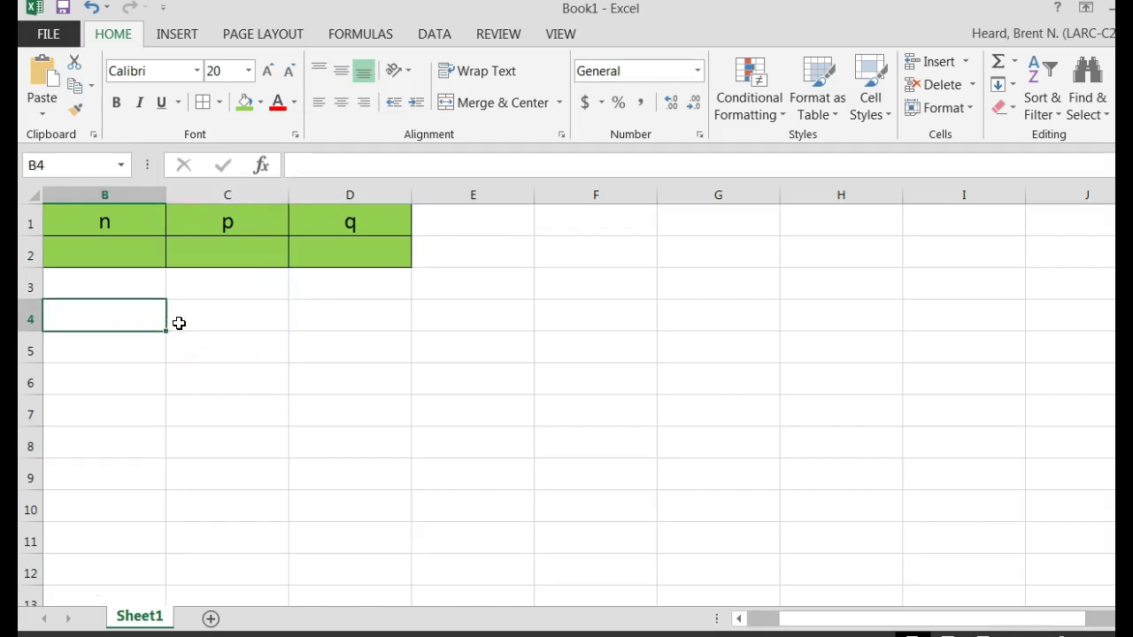
{"action": "type", "text": "Mean"}
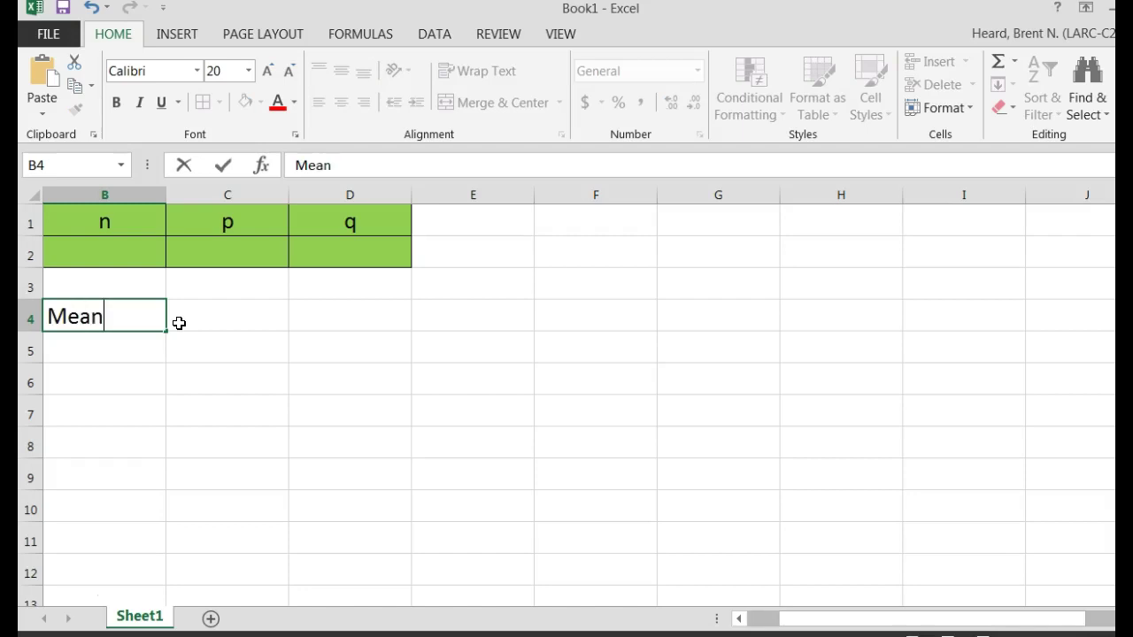
{"action": "key", "text": "Return"}
{"action": "key", "text": "Return"}
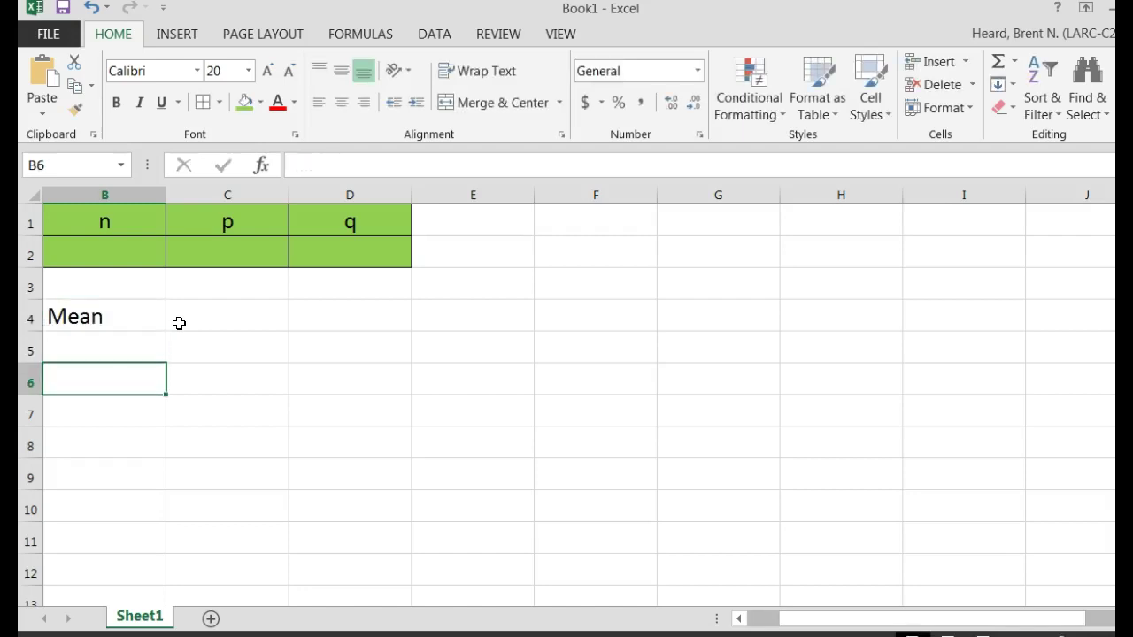
{"action": "type", "text": "Varian"}
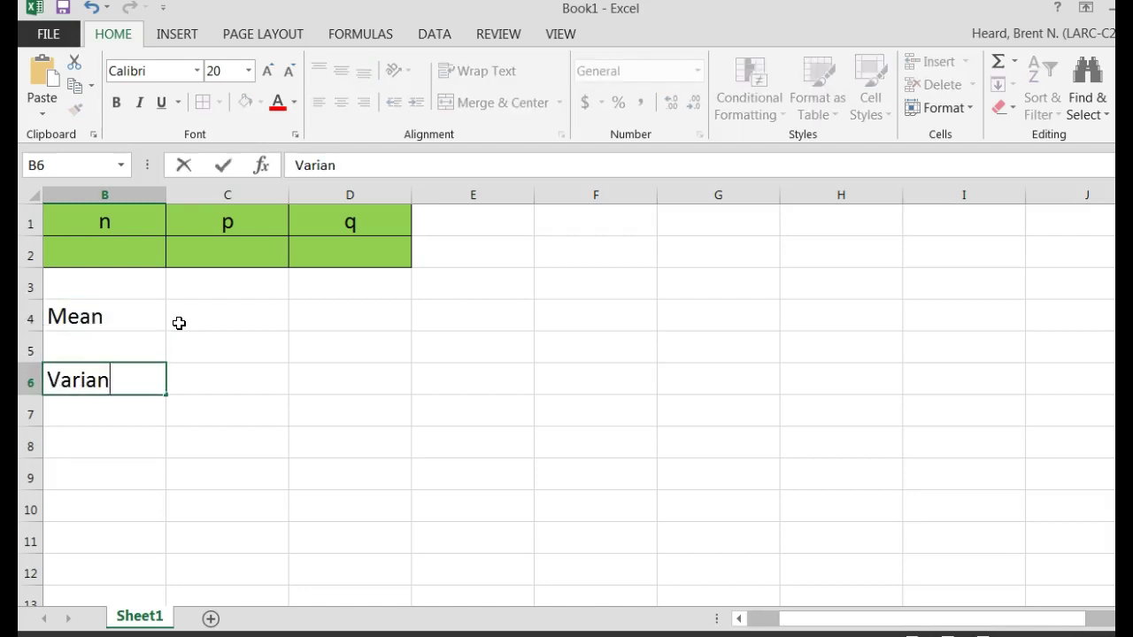
{"action": "type", "text": "ce"}
{"action": "key", "text": "Return"}
{"action": "key", "text": "Return"}
{"action": "type", "text": "S"}
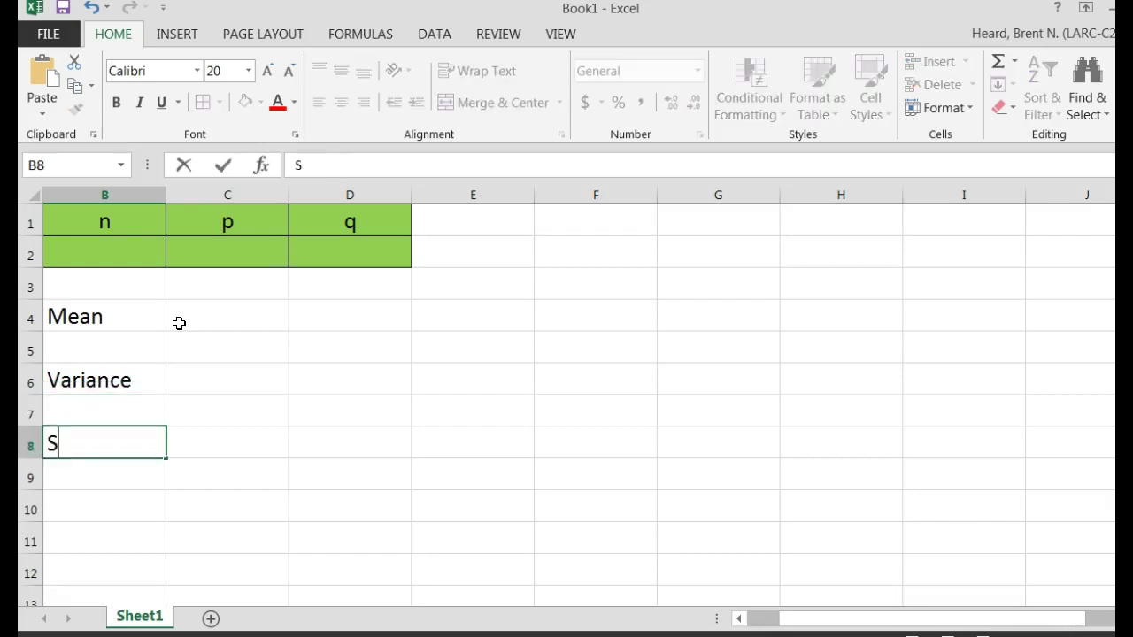
{"action": "type", "text": "tandard"}
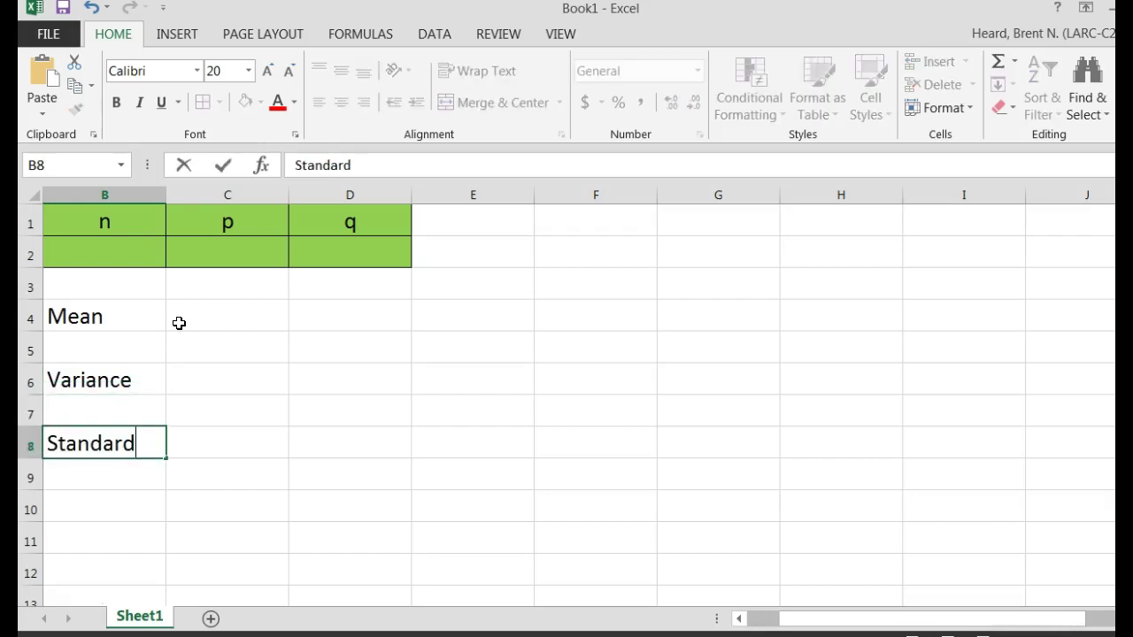
{"action": "type", "text": " De"}
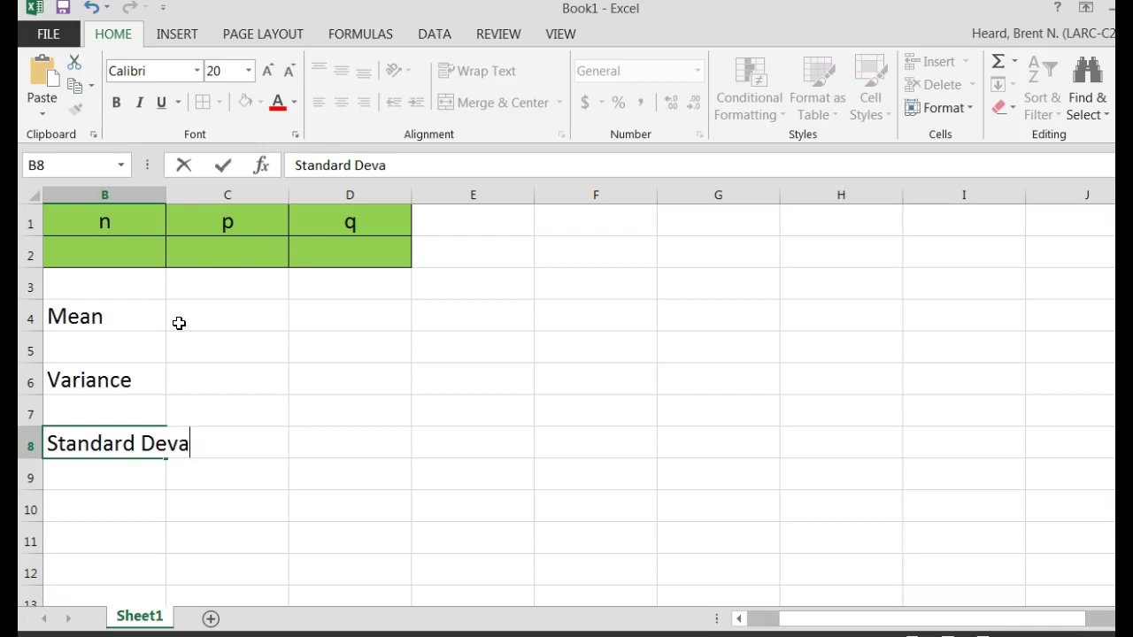
{"action": "type", "text": "viation"}
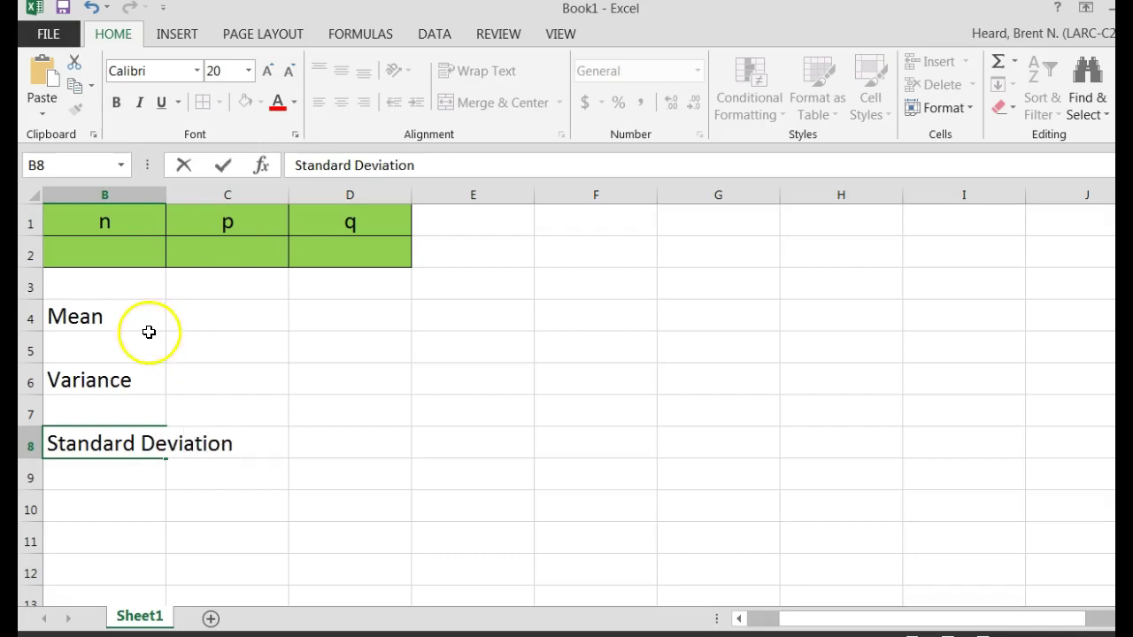
- Finish the Standard Deviation label and fill the label cells B4:B9 orange
{"action": "left_click", "coordinate": [148, 333]}
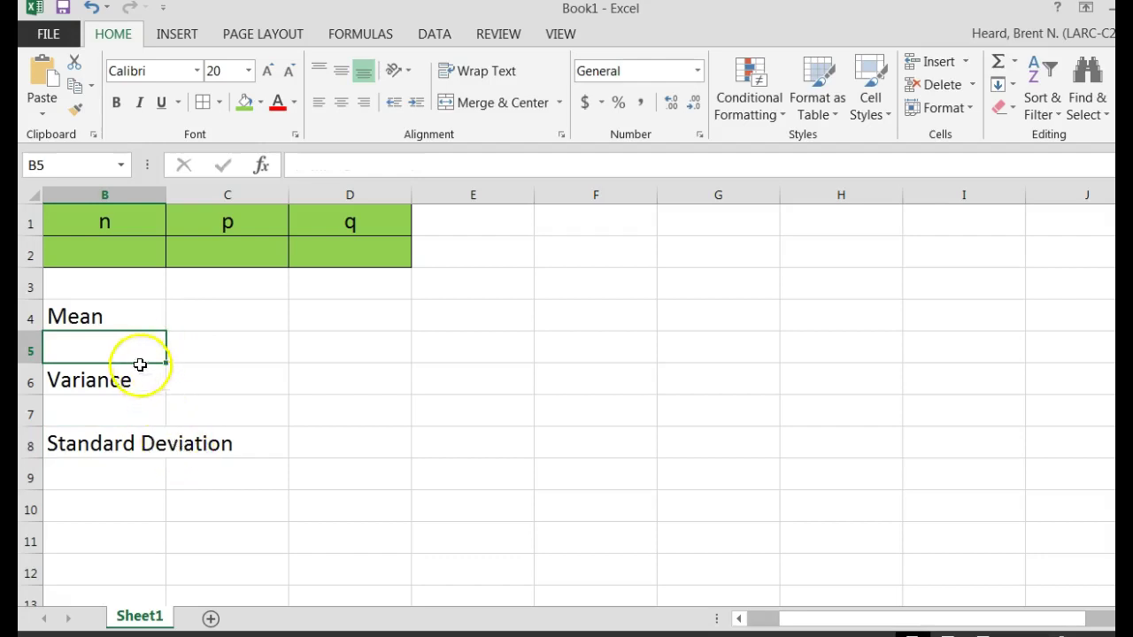
{"action": "left_click_drag", "start_coordinate": [125, 324], "coordinate": [126, 468]}
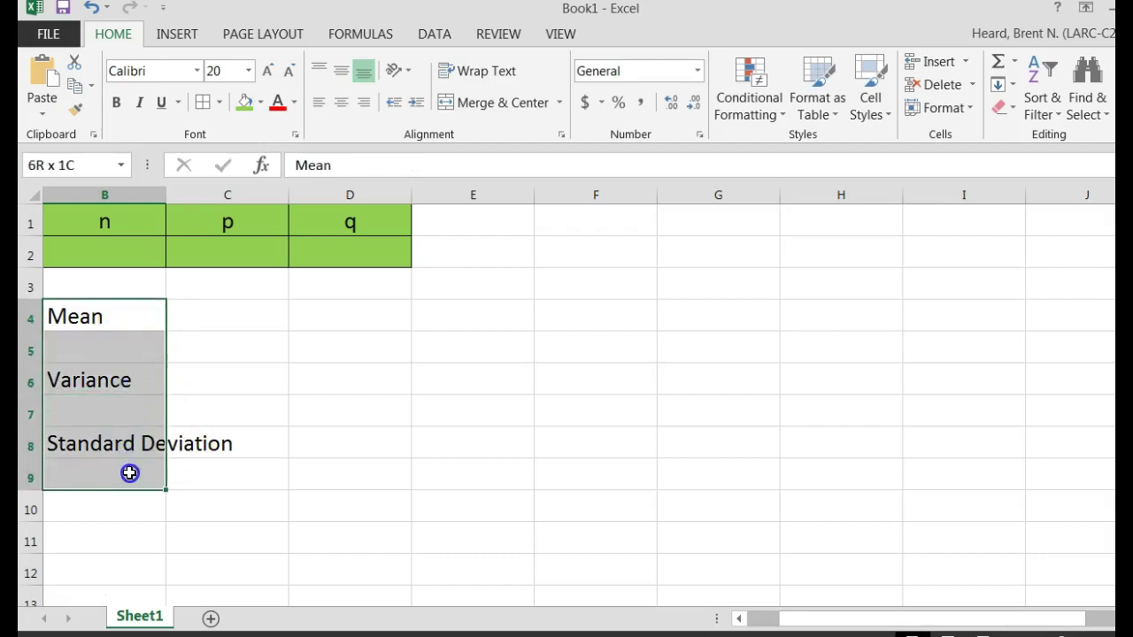
{"action": "left_click", "coordinate": [261, 108]}
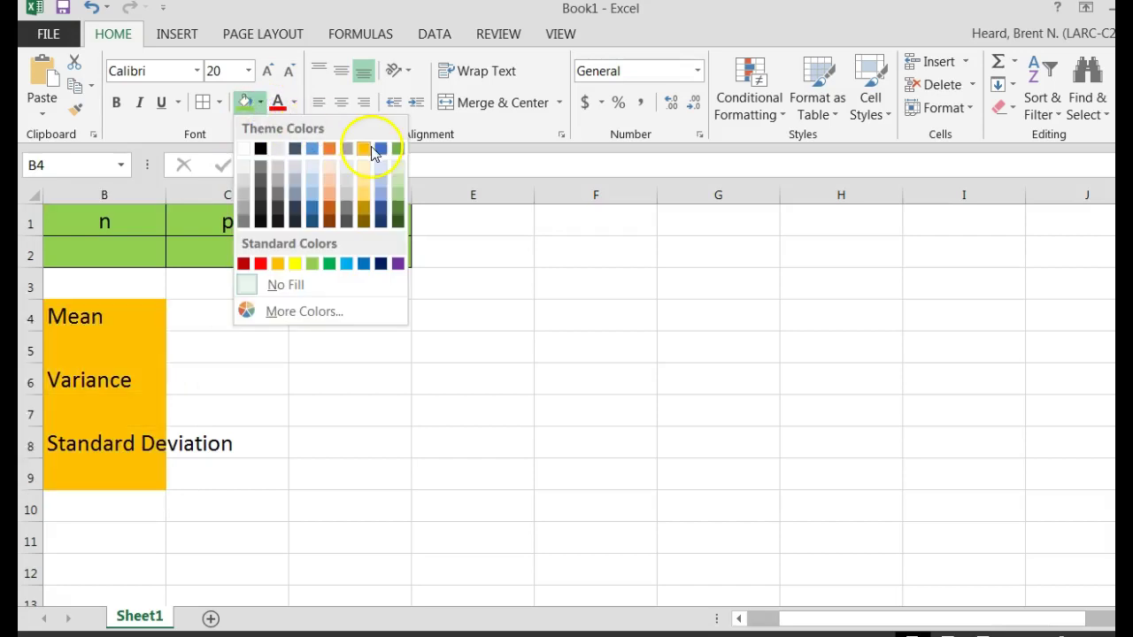
{"action": "left_click", "coordinate": [280, 264]}
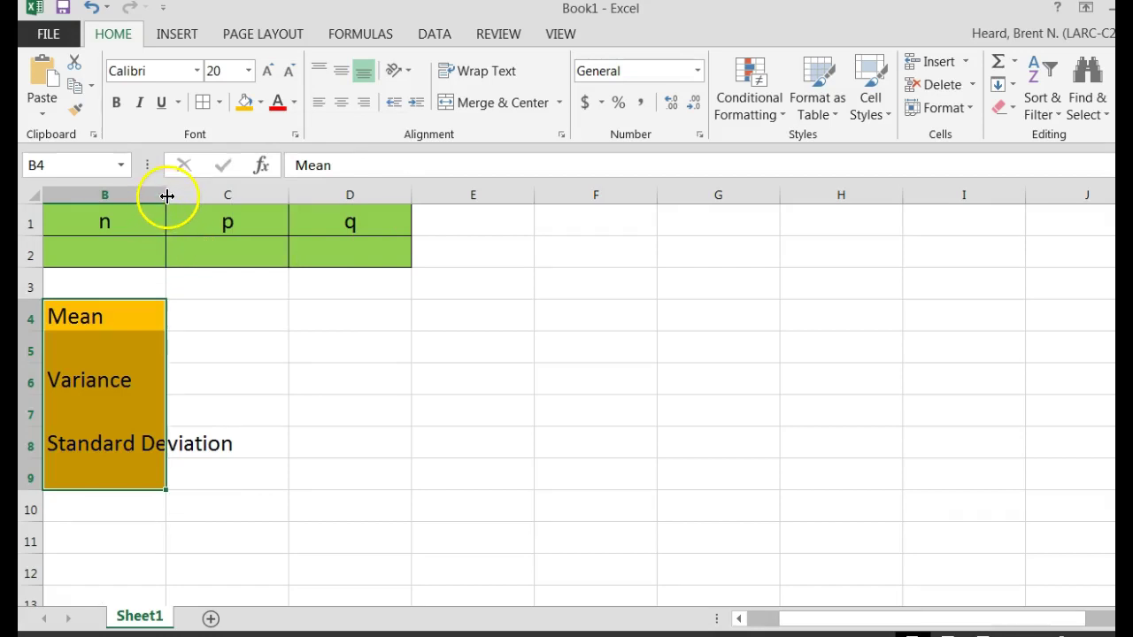
{"action": "left_click", "coordinate": [750, 619]}
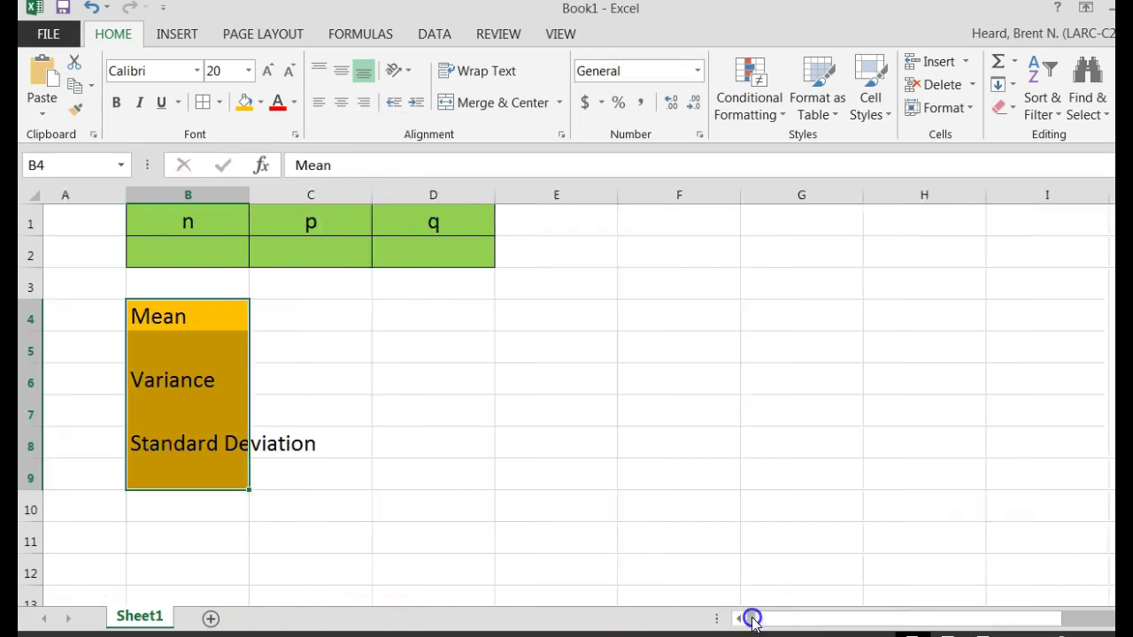
{"action": "left_click_drag", "start_coordinate": [221, 315], "coordinate": [213, 467]}
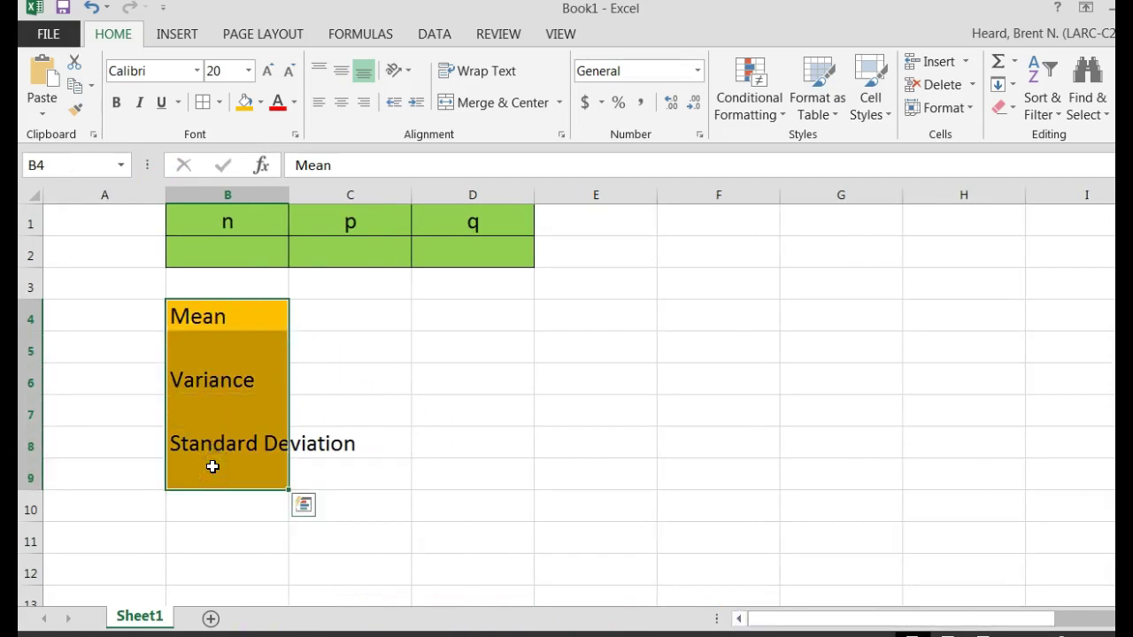
- Move the label block from column B to A4 and autofit column A
{"action": "key", "text": "ctrl+x"}
{"action": "left_click", "coordinate": [130, 317]}
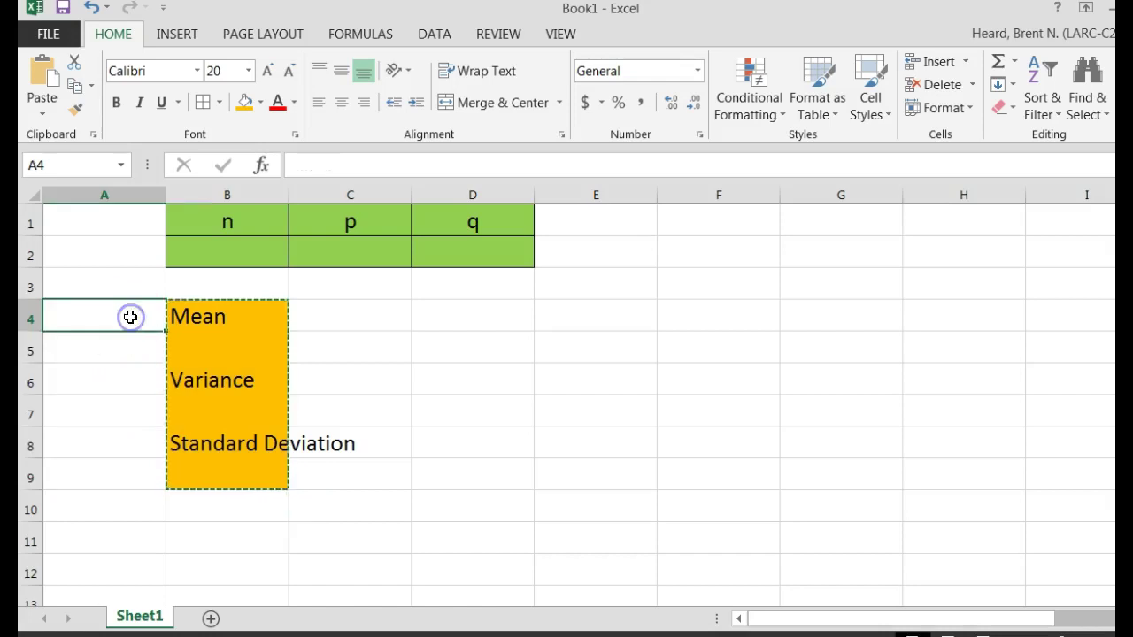
{"action": "key", "text": "ctrl+v"}
{"action": "left_click", "coordinate": [240, 421]}
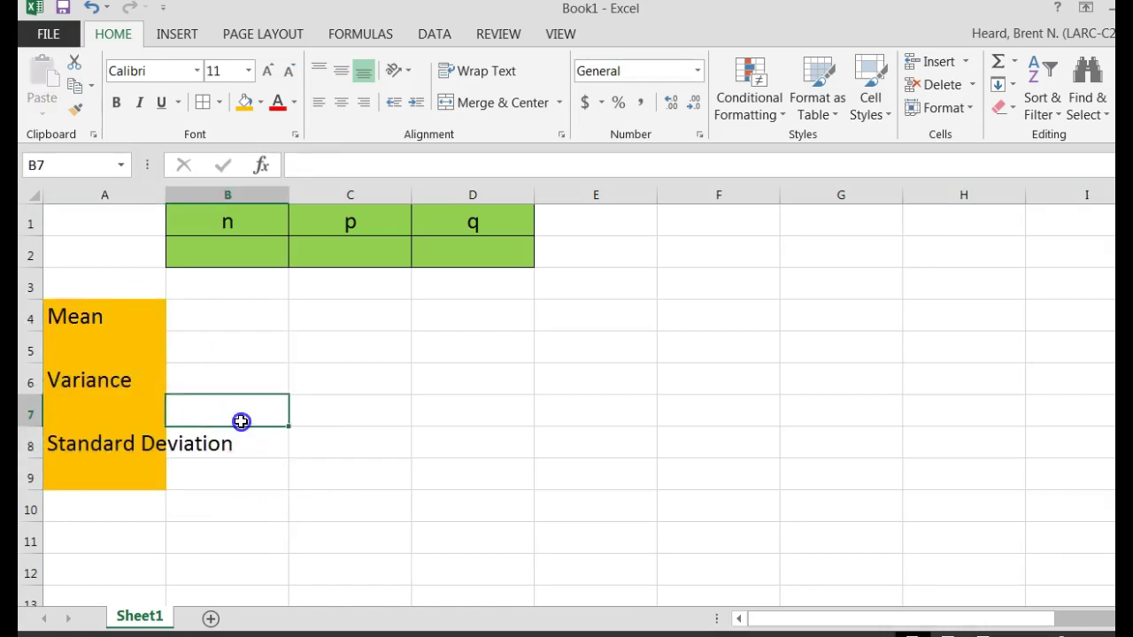
{"action": "double_click", "coordinate": [167, 194]}
- Add borders to A4:A9 and centre the label text
{"action": "left_click_drag", "start_coordinate": [130, 316], "coordinate": [132, 476]}
{"action": "left_click", "coordinate": [202, 104]}
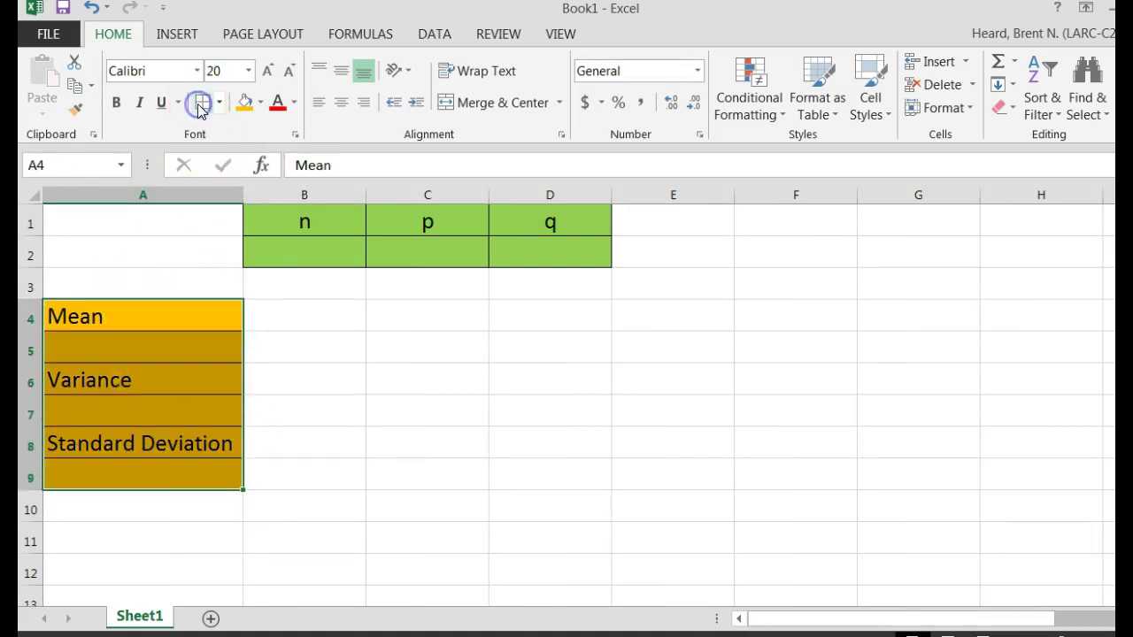
{"action": "left_click", "coordinate": [340, 103]}
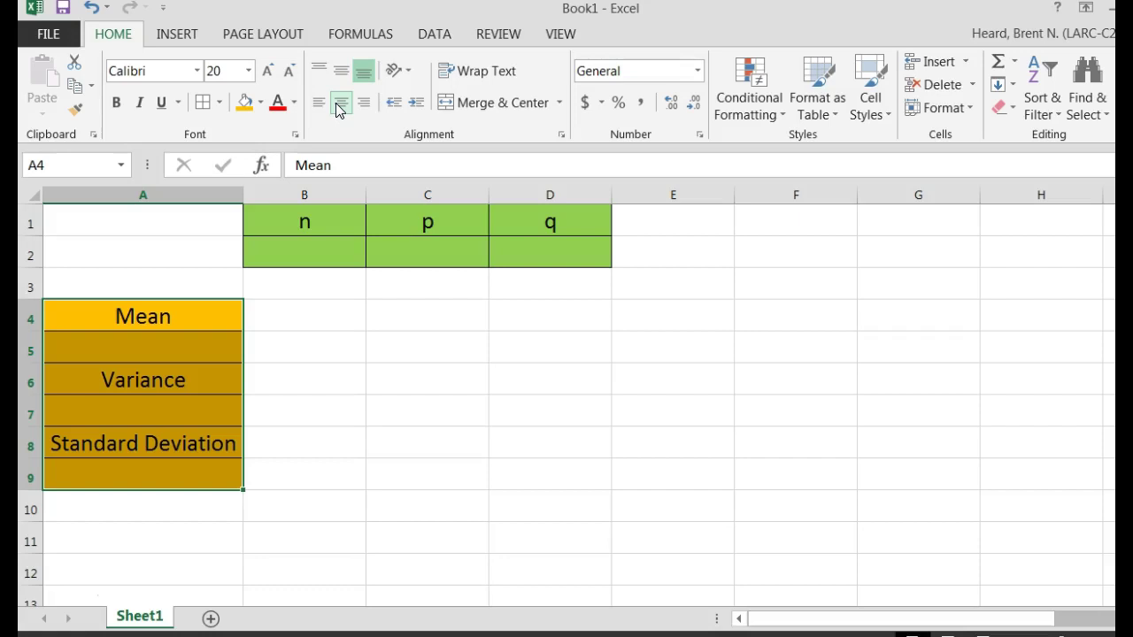
- Fill the blank value cells A5, A7 and A9 with light gold
{"action": "left_click", "coordinate": [210, 344]}
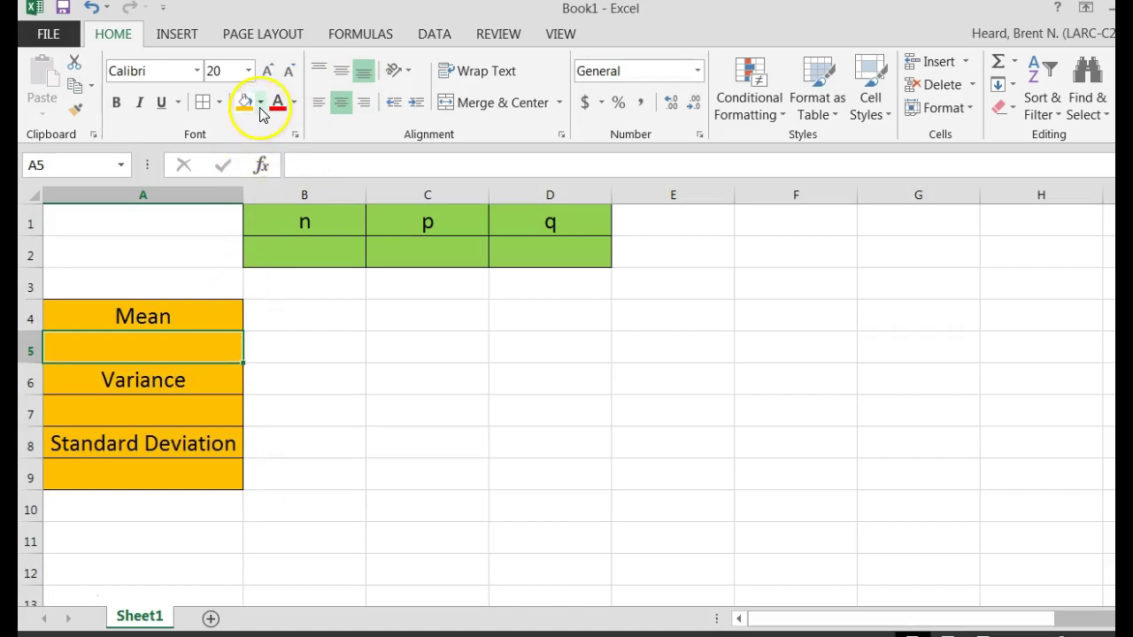
{"action": "left_click", "coordinate": [178, 413], "text": "ctrl"}
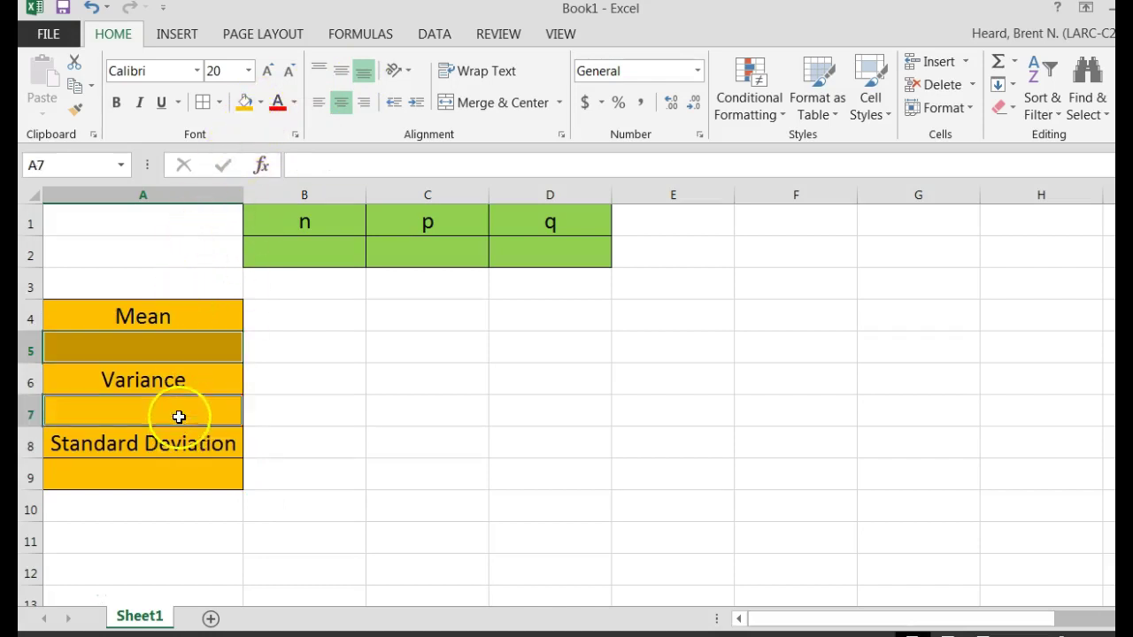
{"action": "left_click", "coordinate": [176, 486], "text": "ctrl"}
{"action": "left_click", "coordinate": [264, 102]}
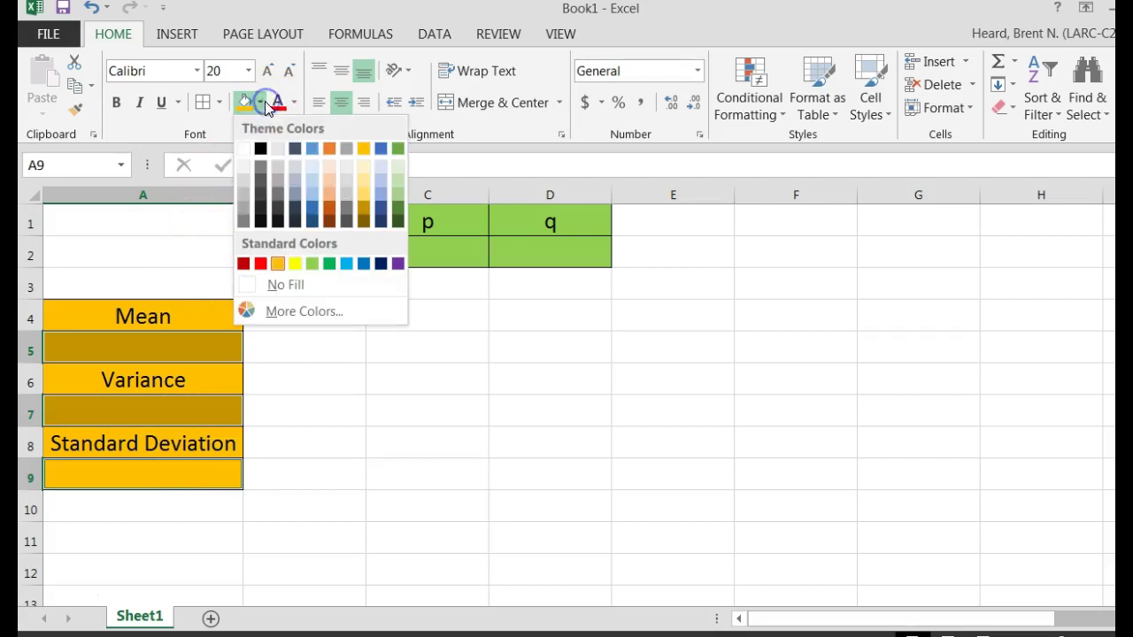
{"action": "left_click", "coordinate": [365, 185]}
- Fill the input row B2:D2 with a lighter green
{"action": "left_click_drag", "start_coordinate": [311, 257], "coordinate": [525, 266]}
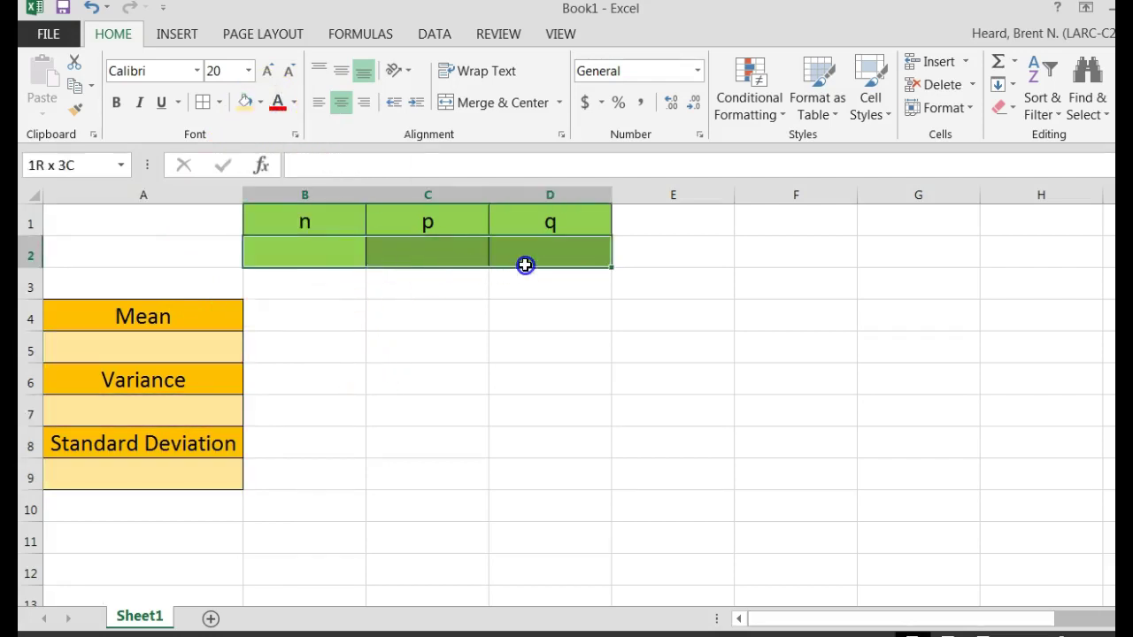
{"action": "left_click", "coordinate": [262, 103]}
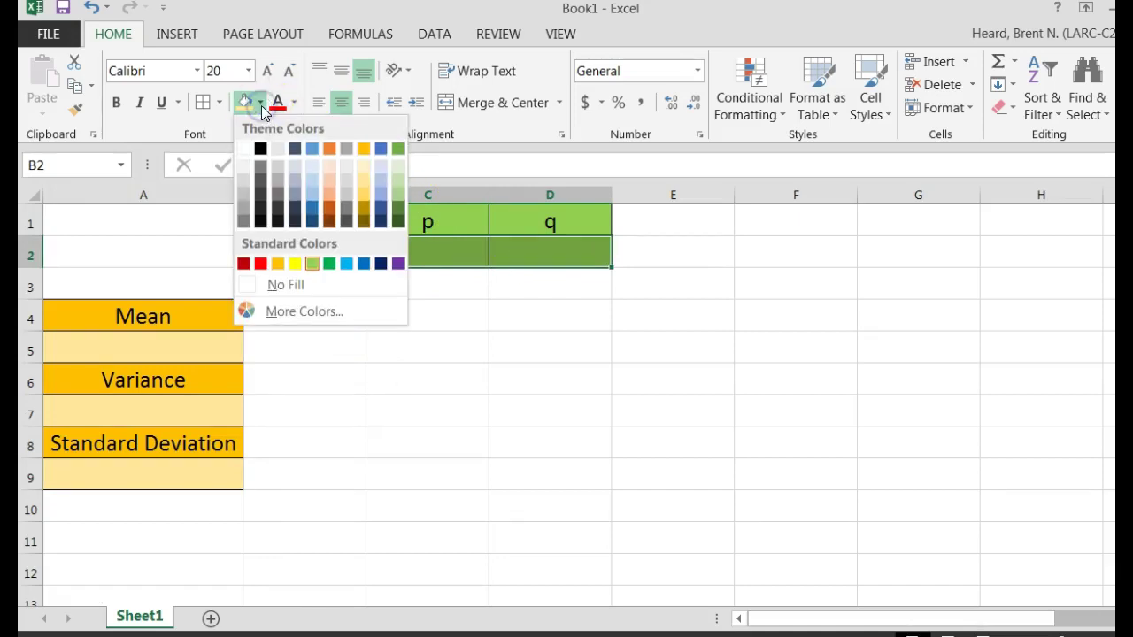
{"action": "left_click", "coordinate": [401, 178]}
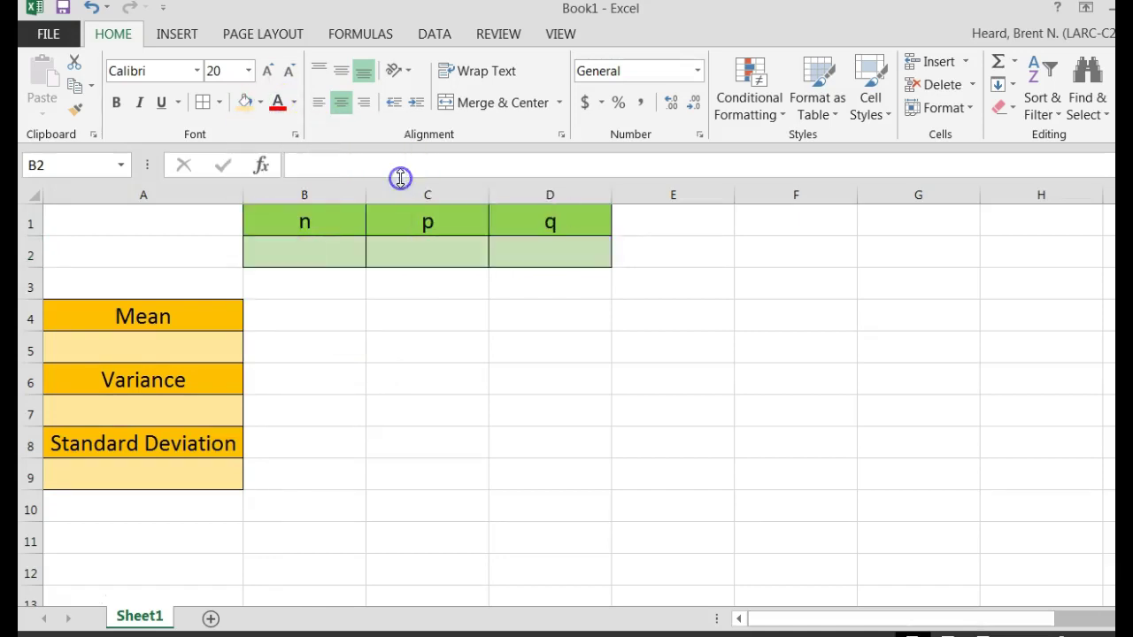
{"action": "left_click", "coordinate": [382, 352]}
- Enter n = 10 in B2, p = 0.40 in C2, and q as =1-C2 in D2
{"action": "left_click", "coordinate": [333, 258]}
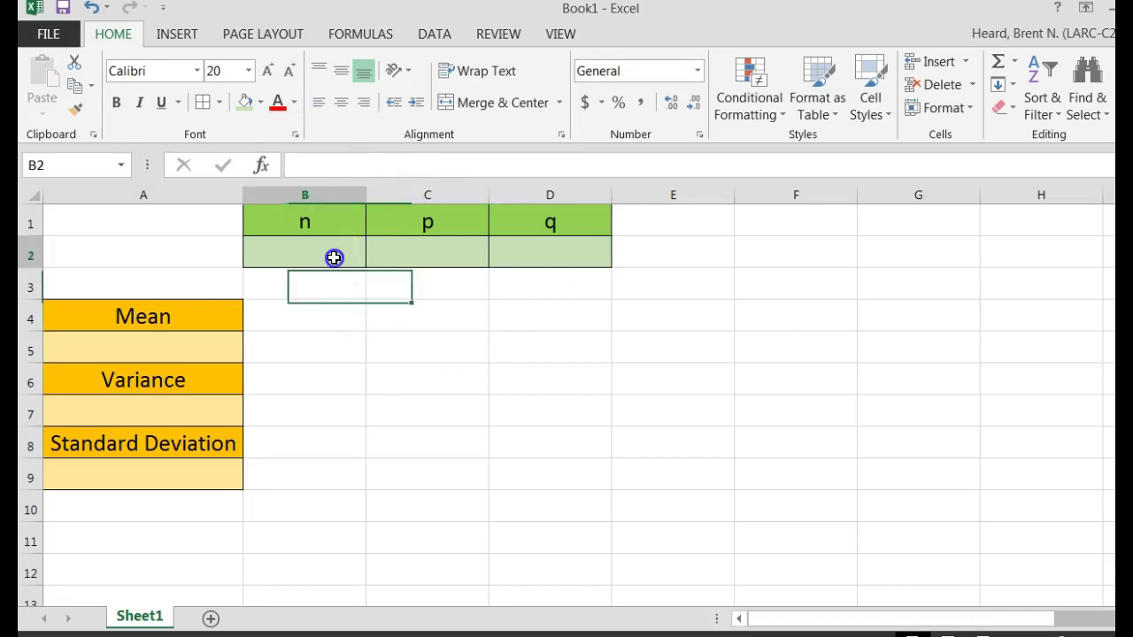
{"action": "type", "text": "1"}
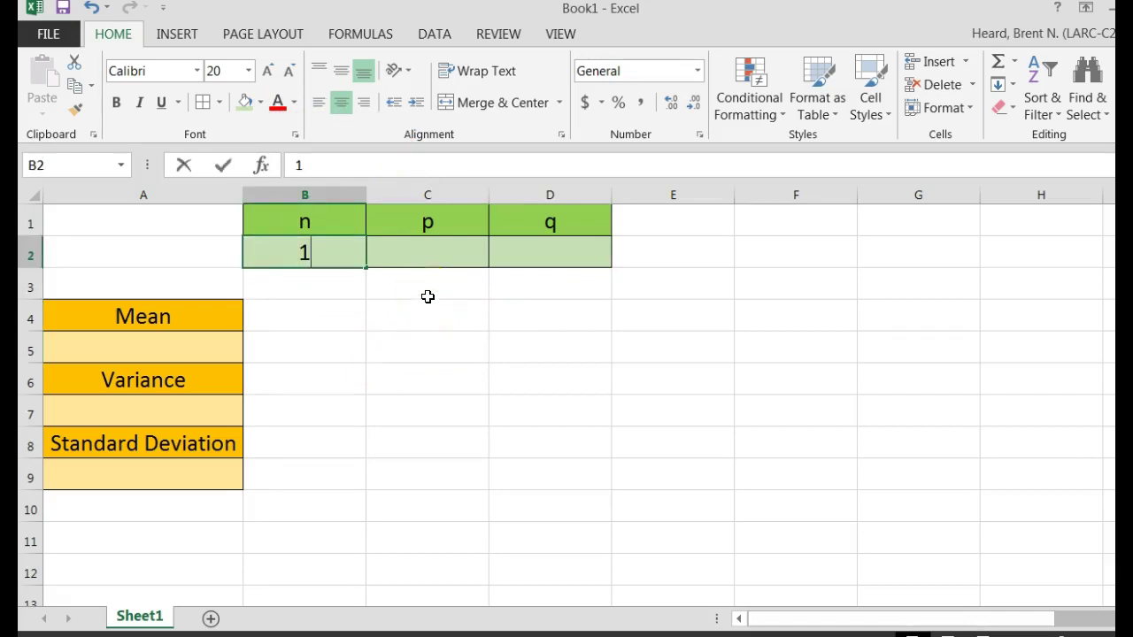
{"action": "type", "text": "0"}
{"action": "left_click", "coordinate": [437, 260]}
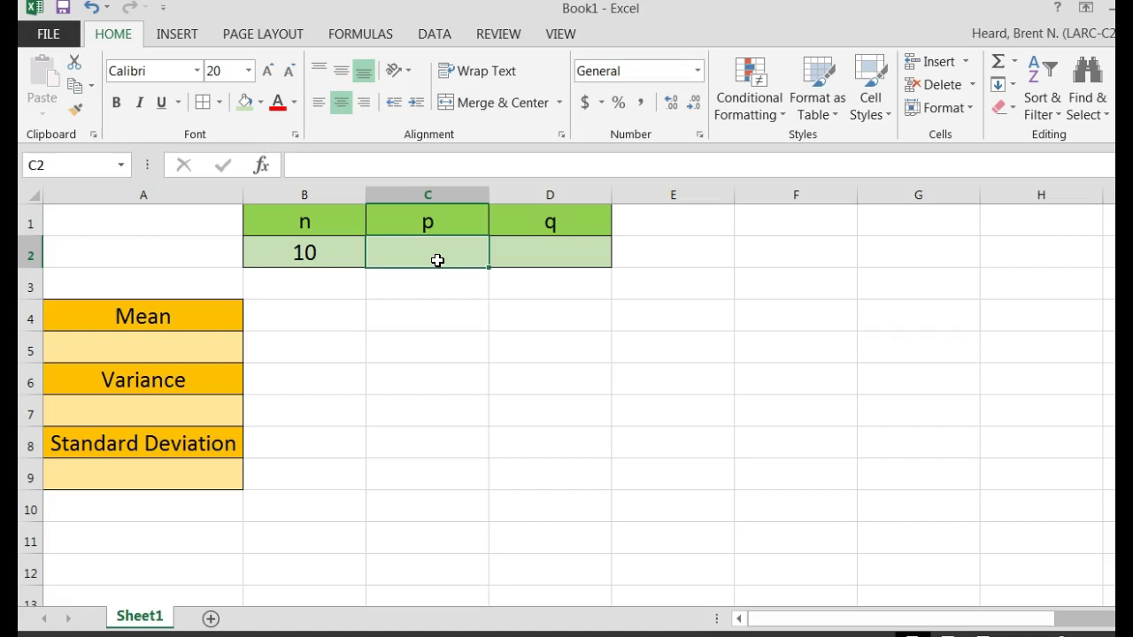
{"action": "type", "text": "0.40"}
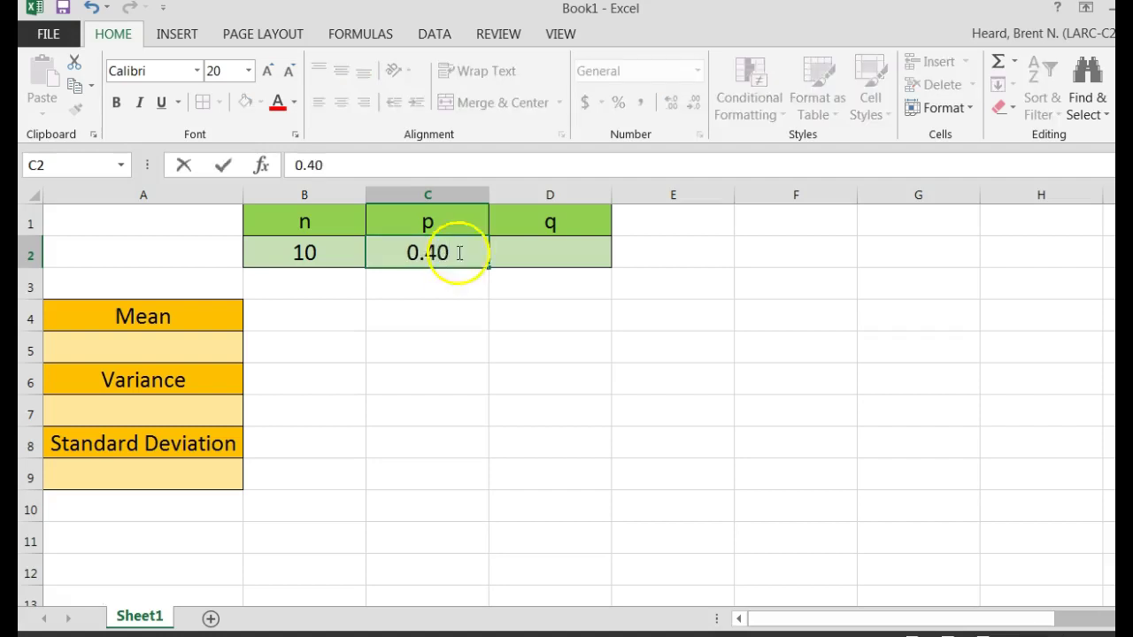
{"action": "left_click", "coordinate": [552, 254]}
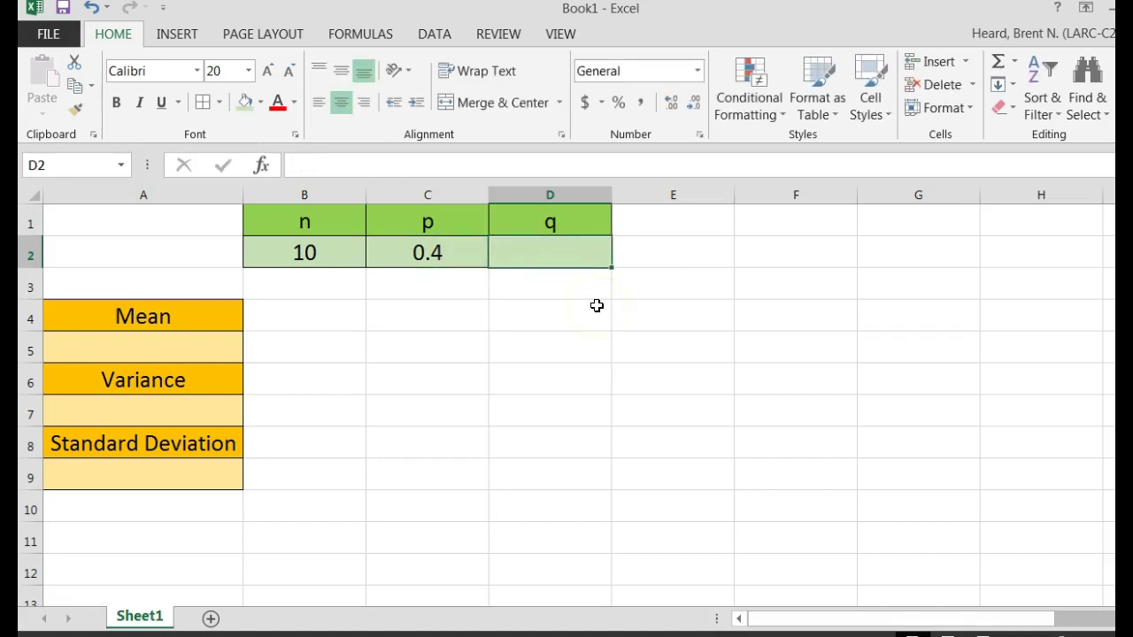
{"action": "type", "text": "="}
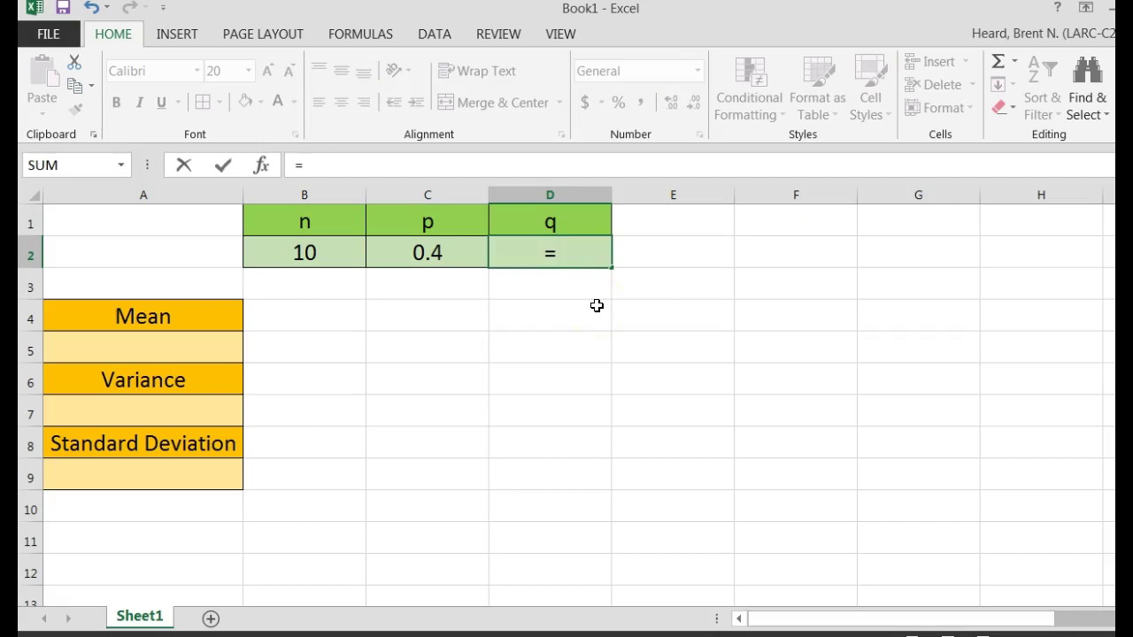
{"action": "type", "text": "1-"}
{"action": "left_click", "coordinate": [439, 255]}
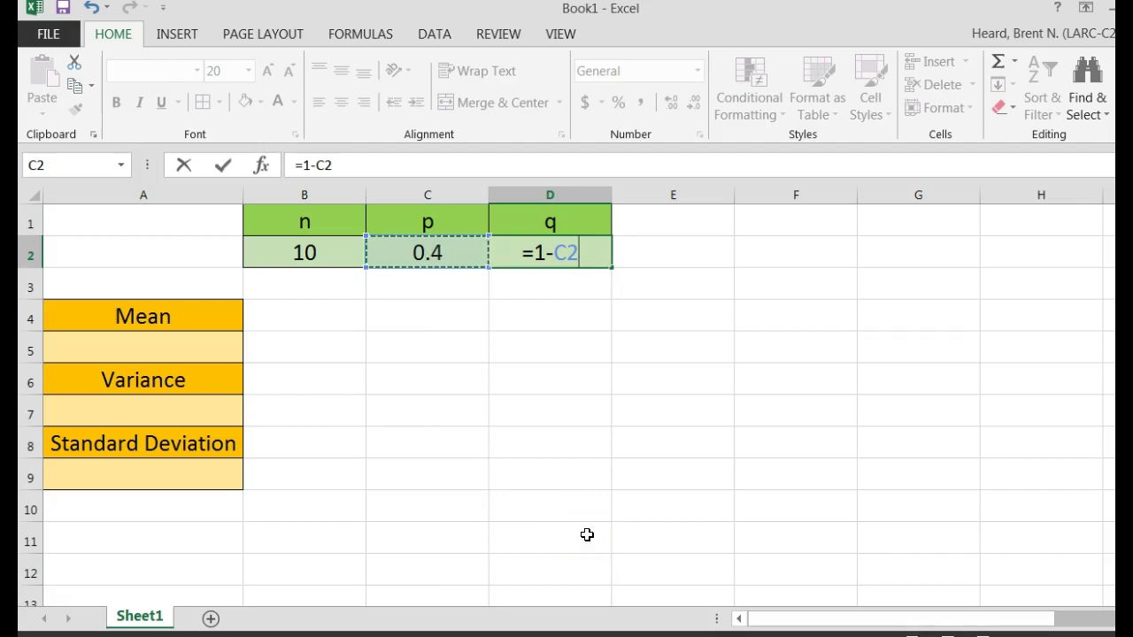
{"action": "key", "text": "Return"}
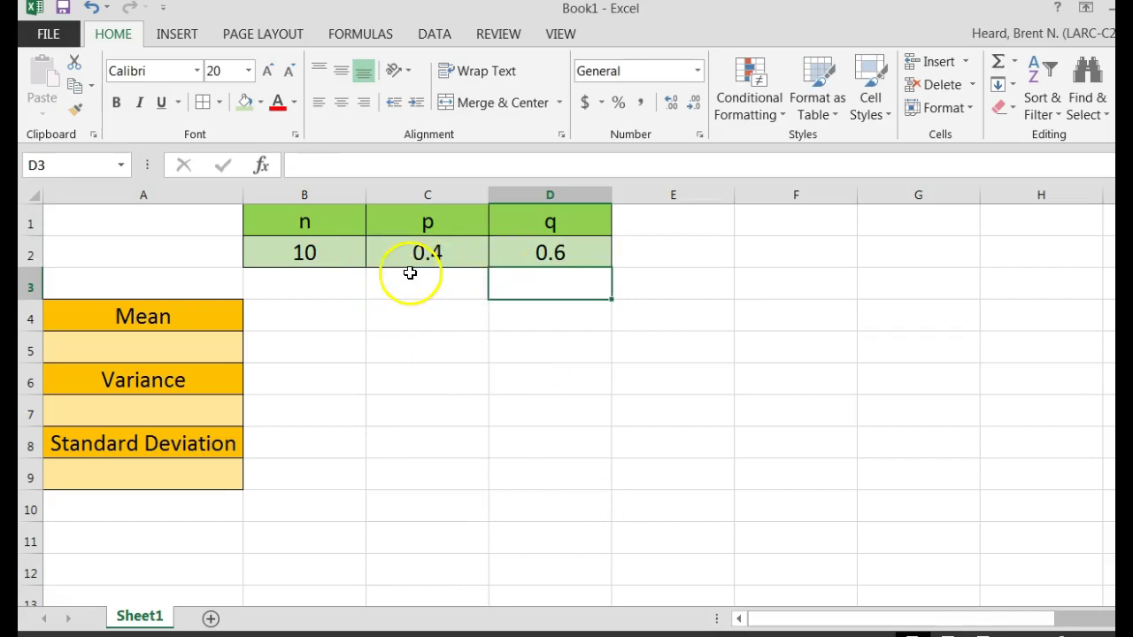
- Enter the mean formula =B2*C2 in A5, showing 4
{"action": "left_click", "coordinate": [150, 351]}
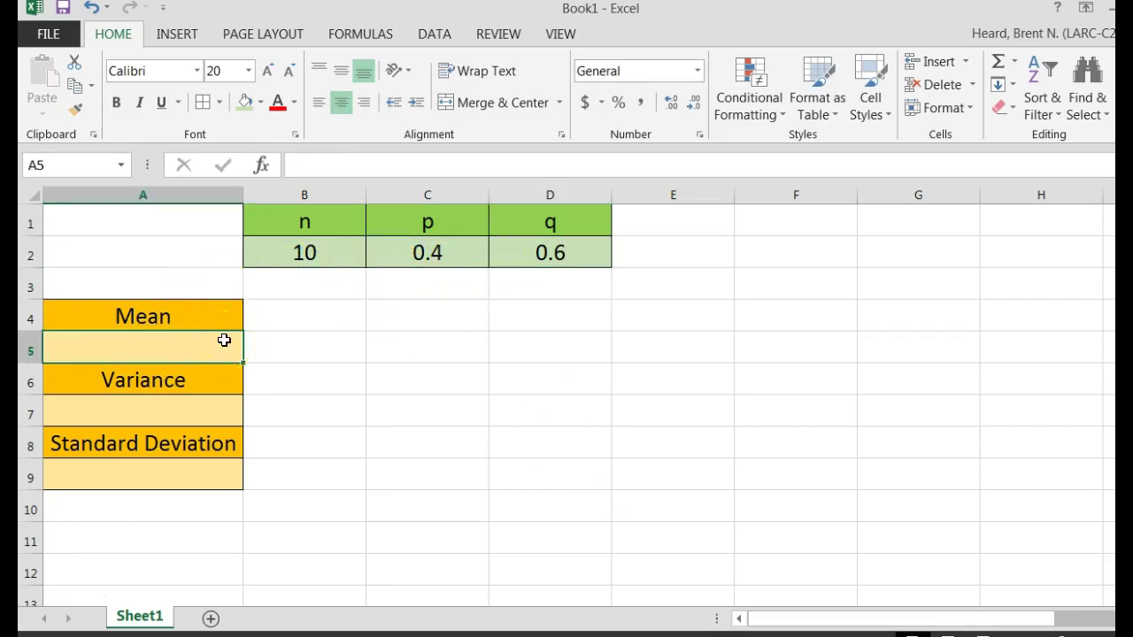
{"action": "type", "text": "="}
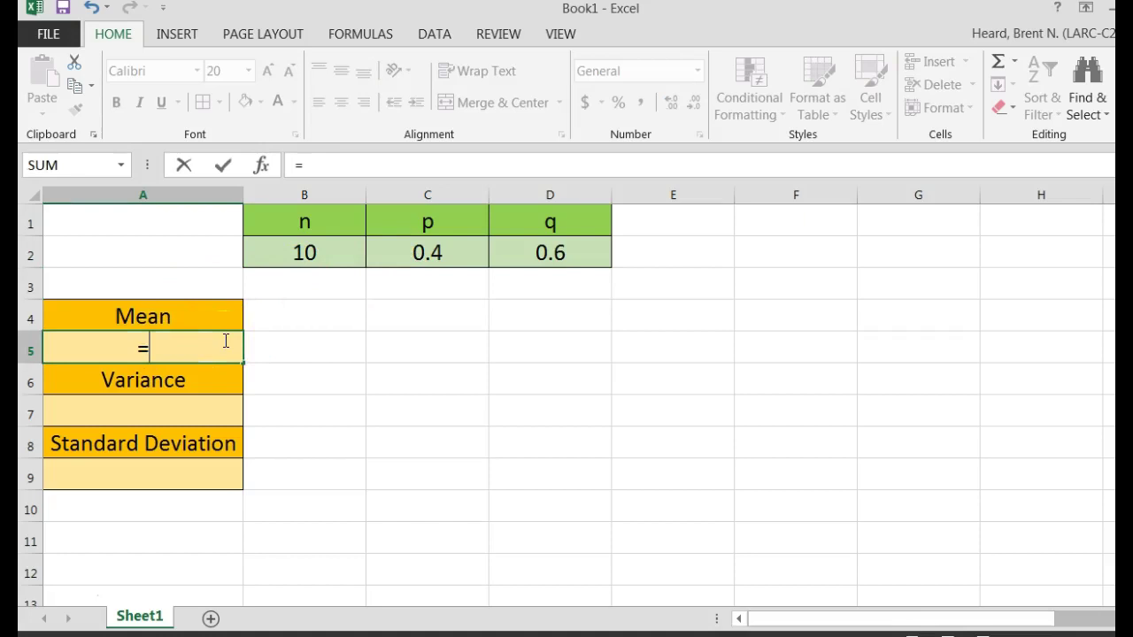
{"action": "left_click", "coordinate": [302, 251]}
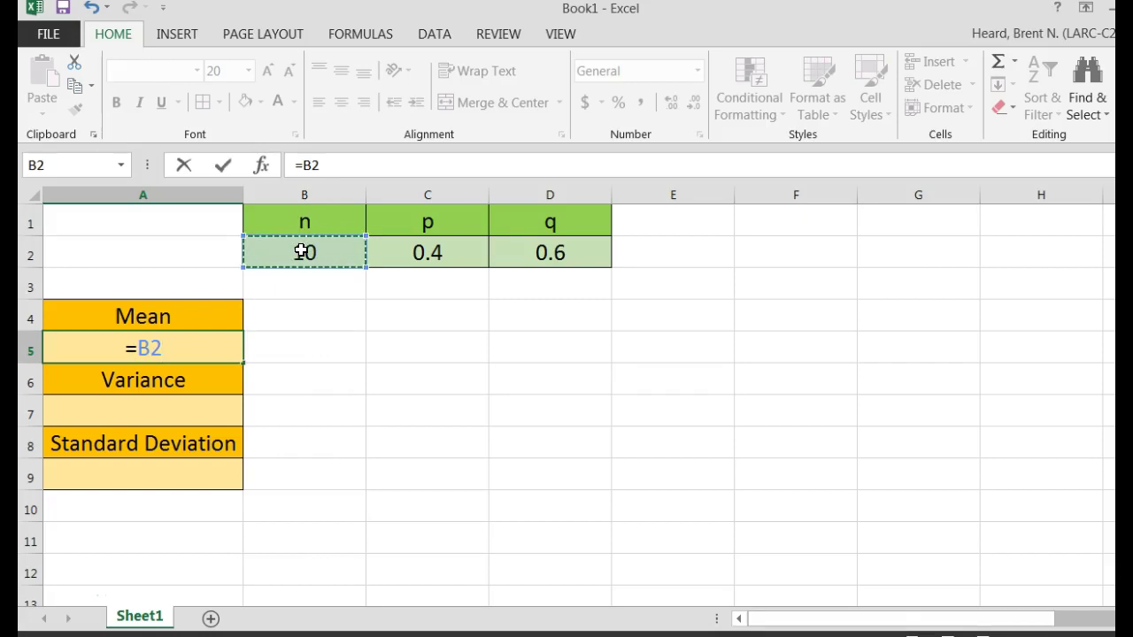
{"action": "type", "text": "*"}
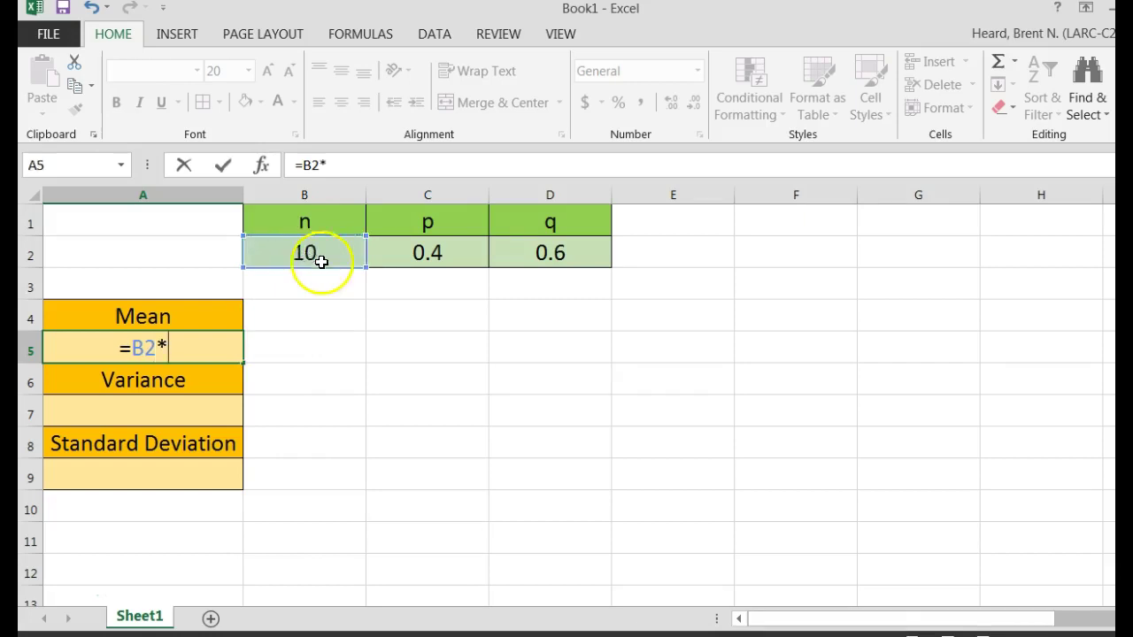
{"action": "left_click", "coordinate": [437, 259]}
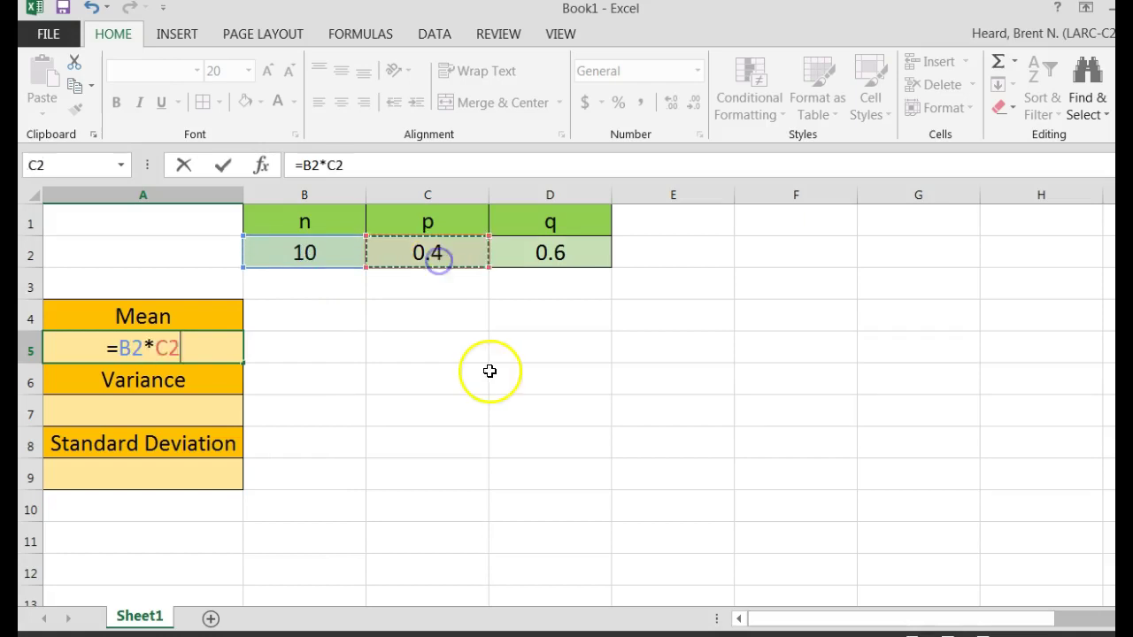
{"action": "key", "text": "Return"}
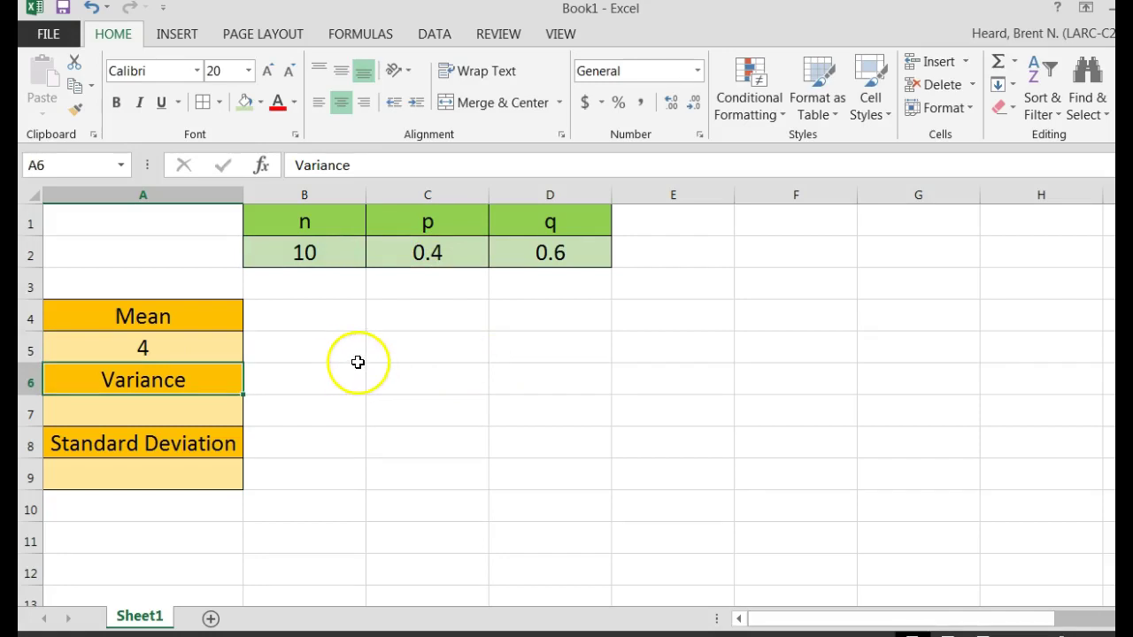
- Type the note (This is n times p) in B5 beside the mean
{"action": "left_click", "coordinate": [331, 356]}
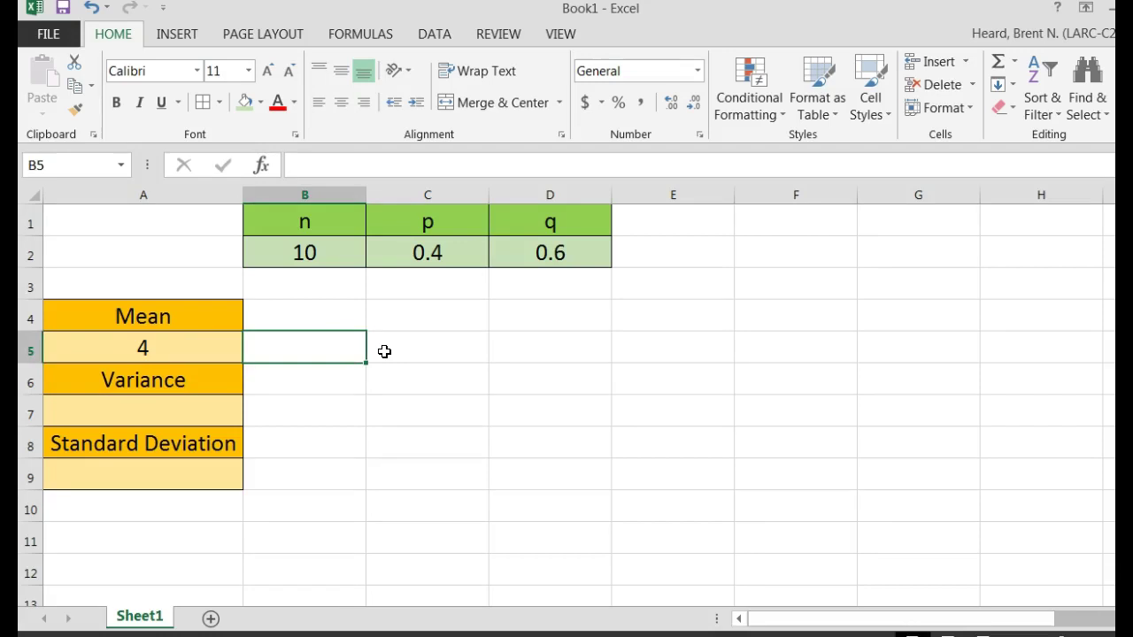
{"action": "type", "text": "(This is n times p"}
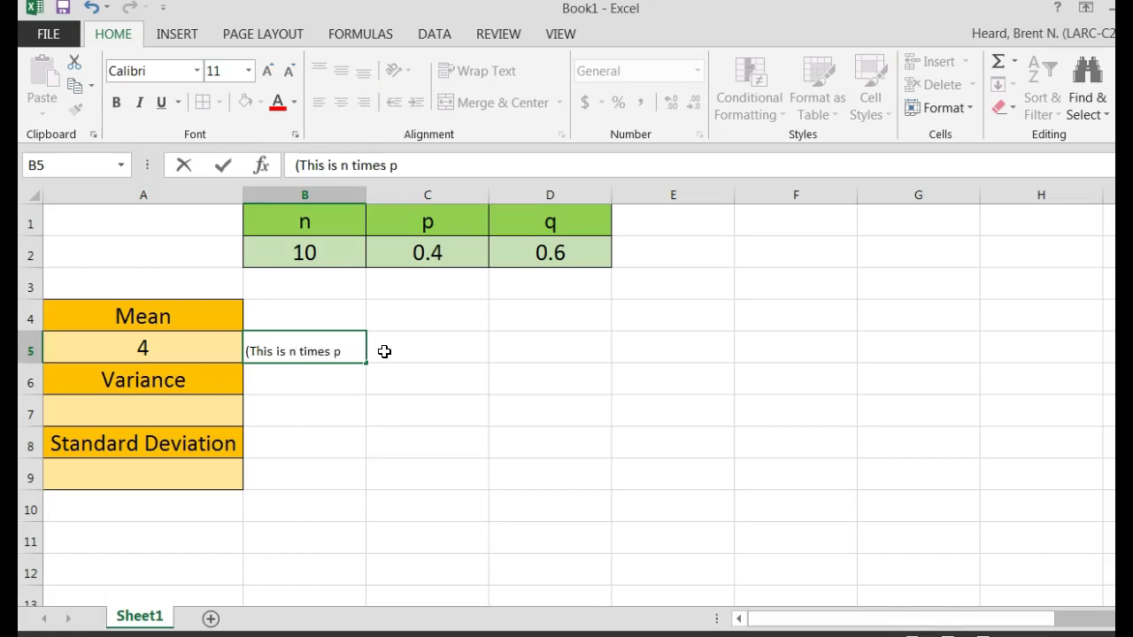
{"action": "left_click", "coordinate": [271, 473]}
{"action": "left_click", "coordinate": [199, 340]}
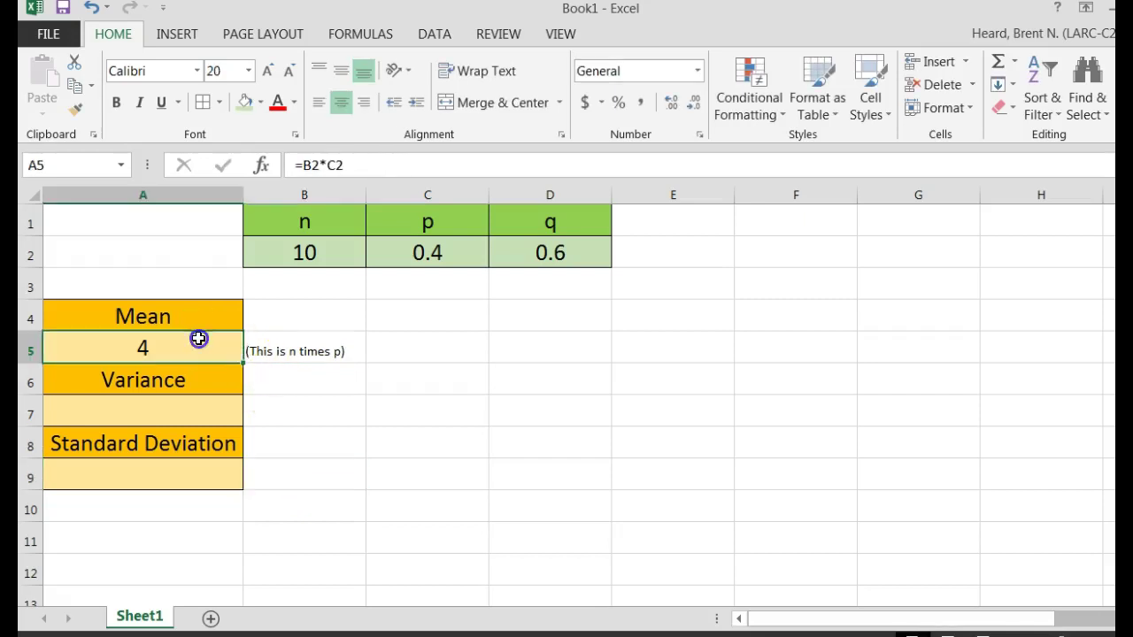
{"action": "left_click", "coordinate": [292, 354]}
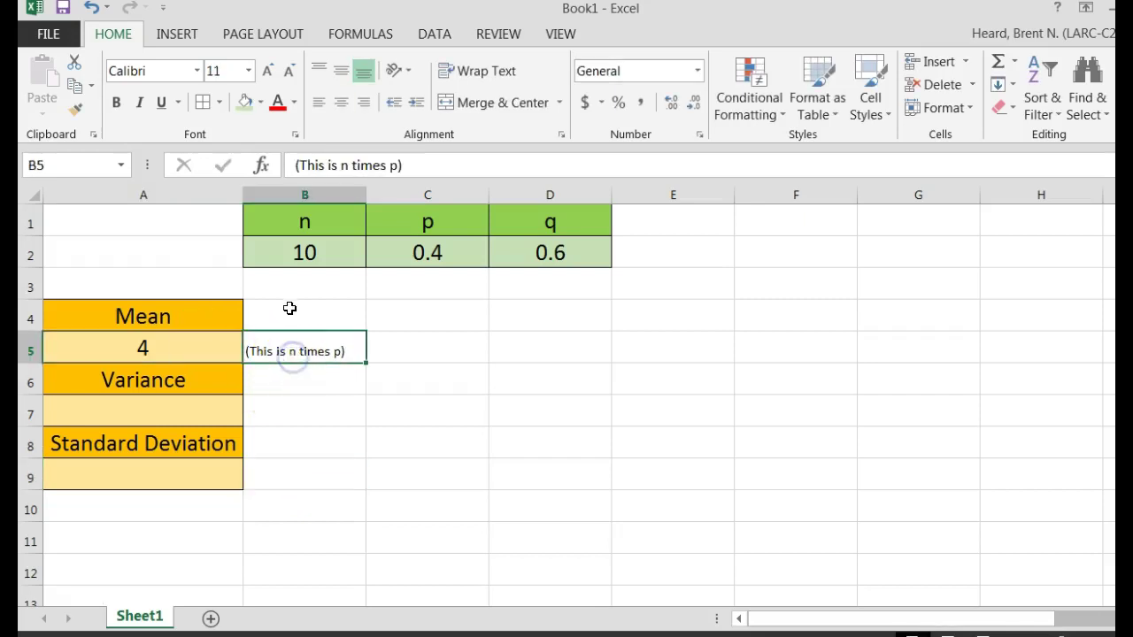
- Set the text in cells B4:B9 to font size 20
{"action": "left_click_drag", "start_coordinate": [291, 310], "coordinate": [320, 488]}
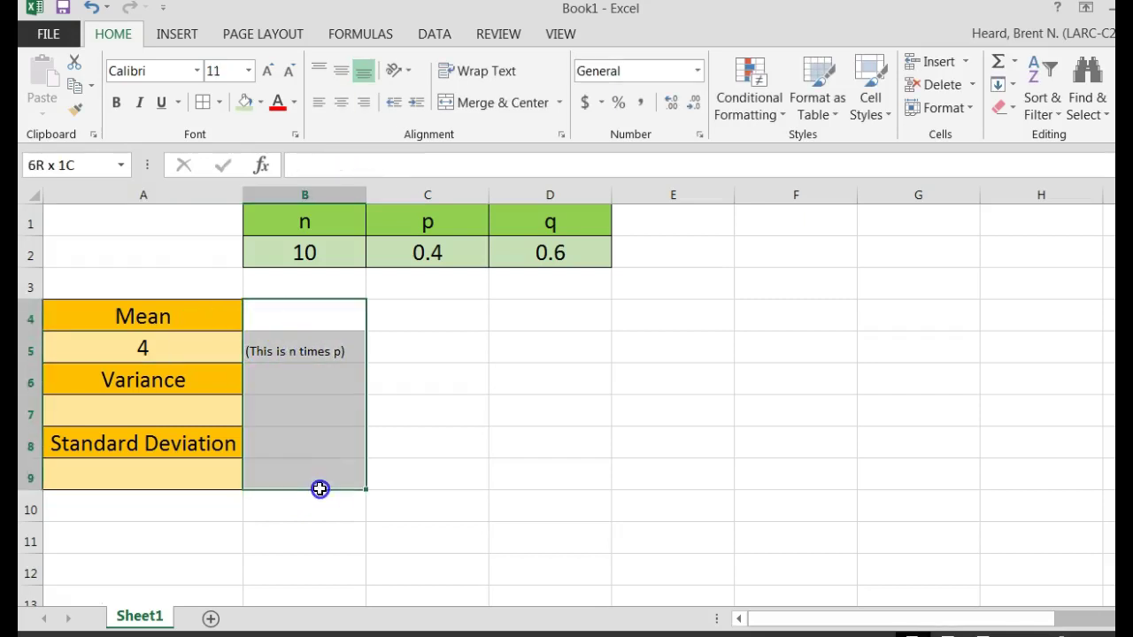
{"action": "left_click", "coordinate": [248, 71]}
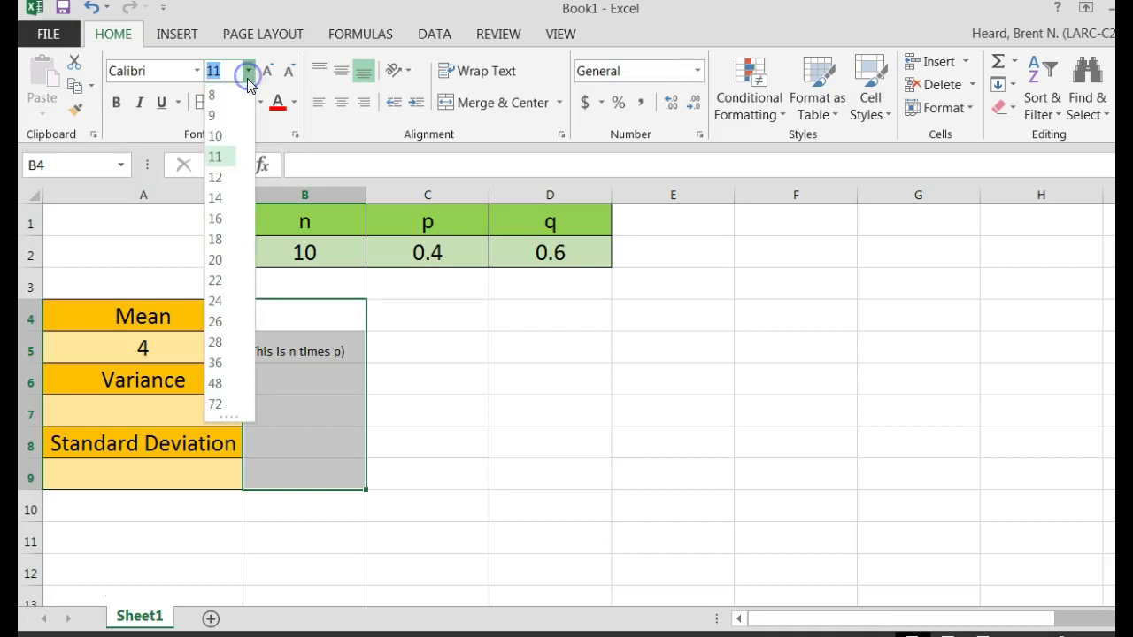
{"action": "left_click", "coordinate": [222, 259]}
{"action": "left_click", "coordinate": [198, 411]}
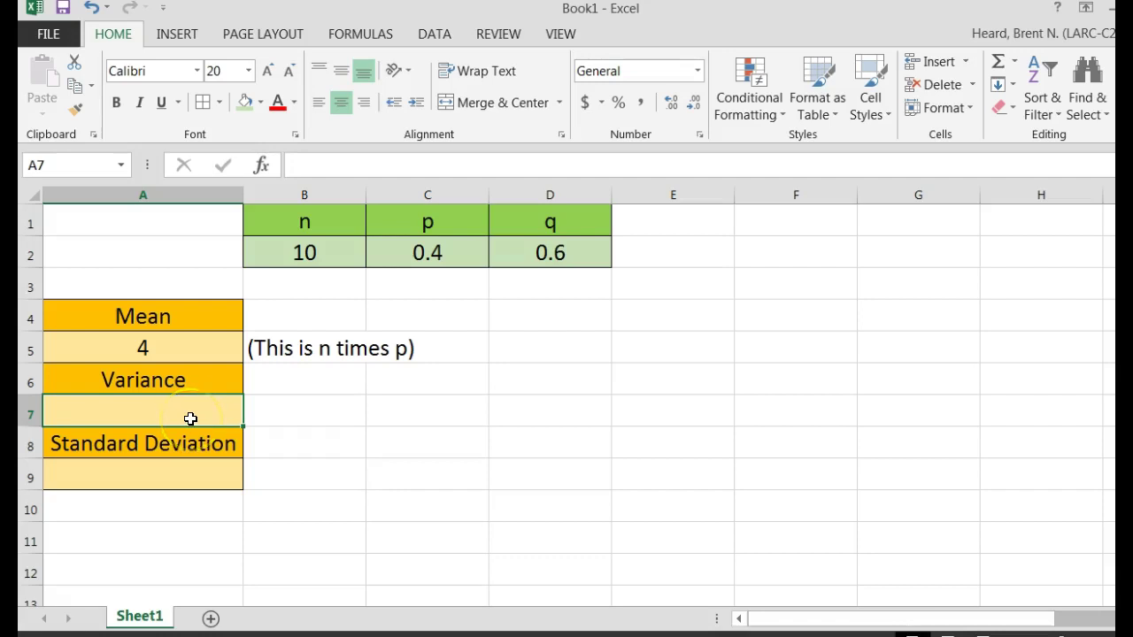
- Enter the variance formula =B2*C2*D2 in A7, showing 2.4
{"action": "left_click", "coordinate": [234, 406]}
{"action": "type", "text": "="}
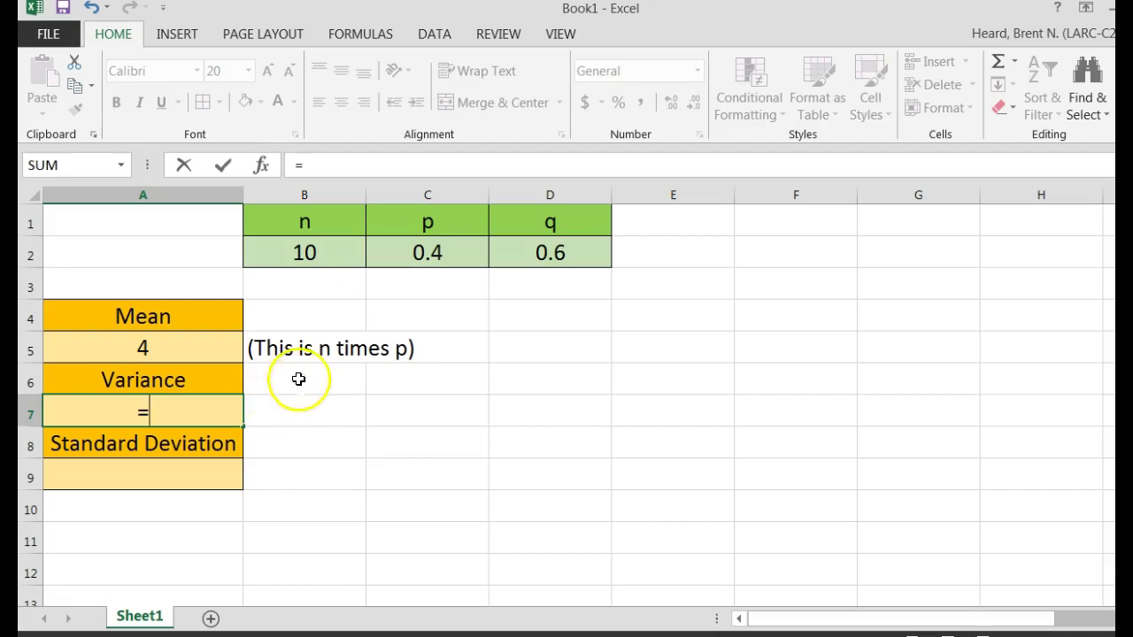
{"action": "left_click", "coordinate": [328, 255]}
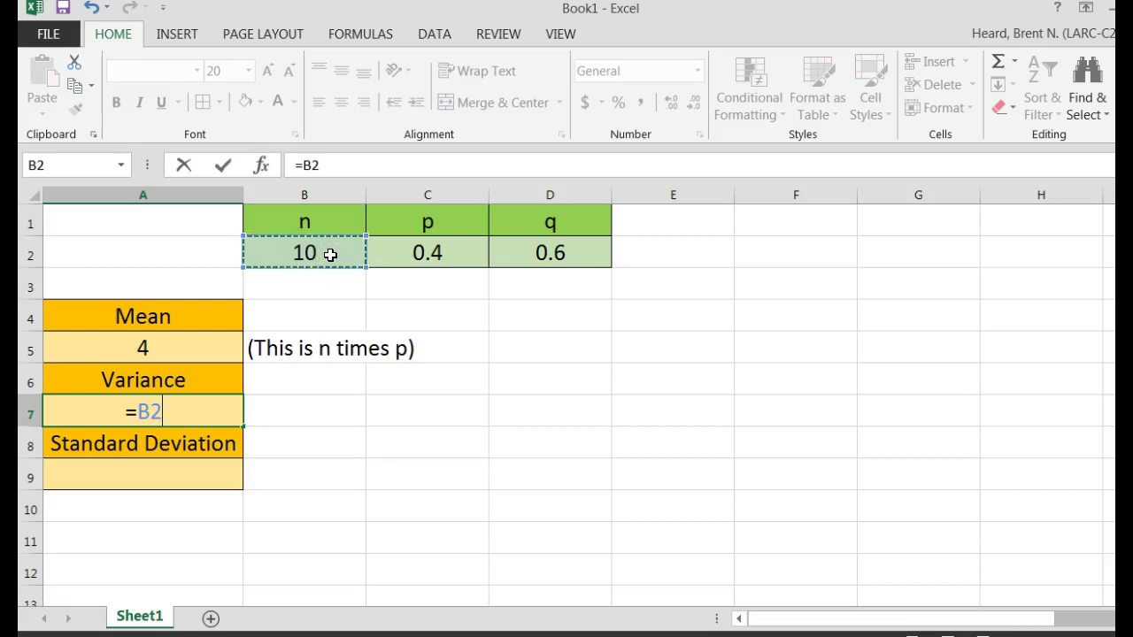
{"action": "type", "text": "*"}
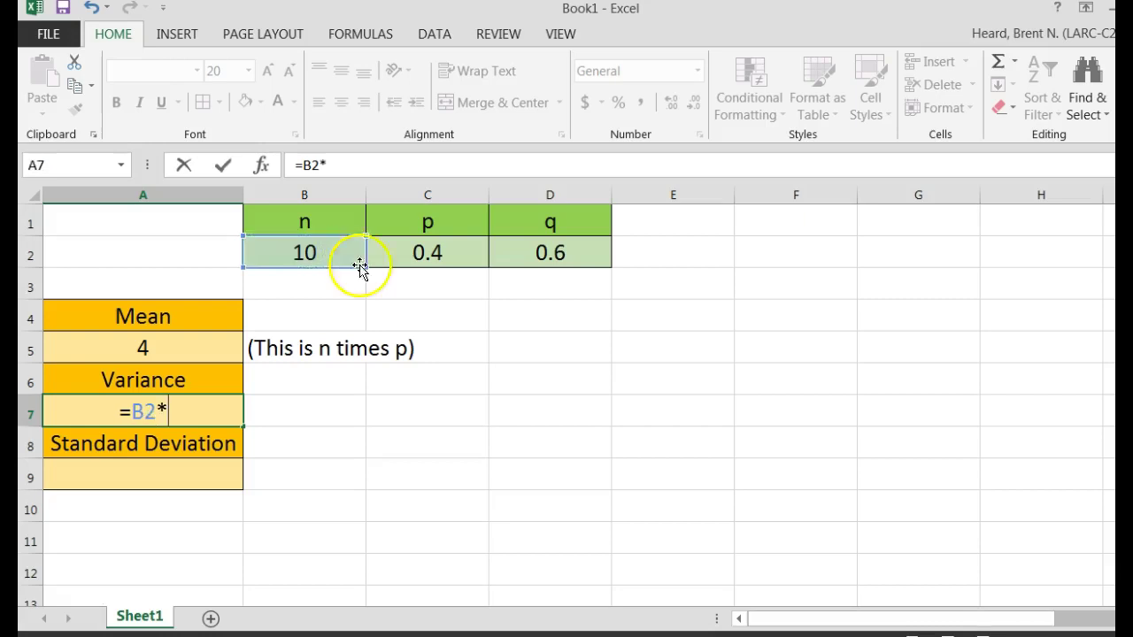
{"action": "left_click", "coordinate": [426, 254]}
{"action": "type", "text": "*"}
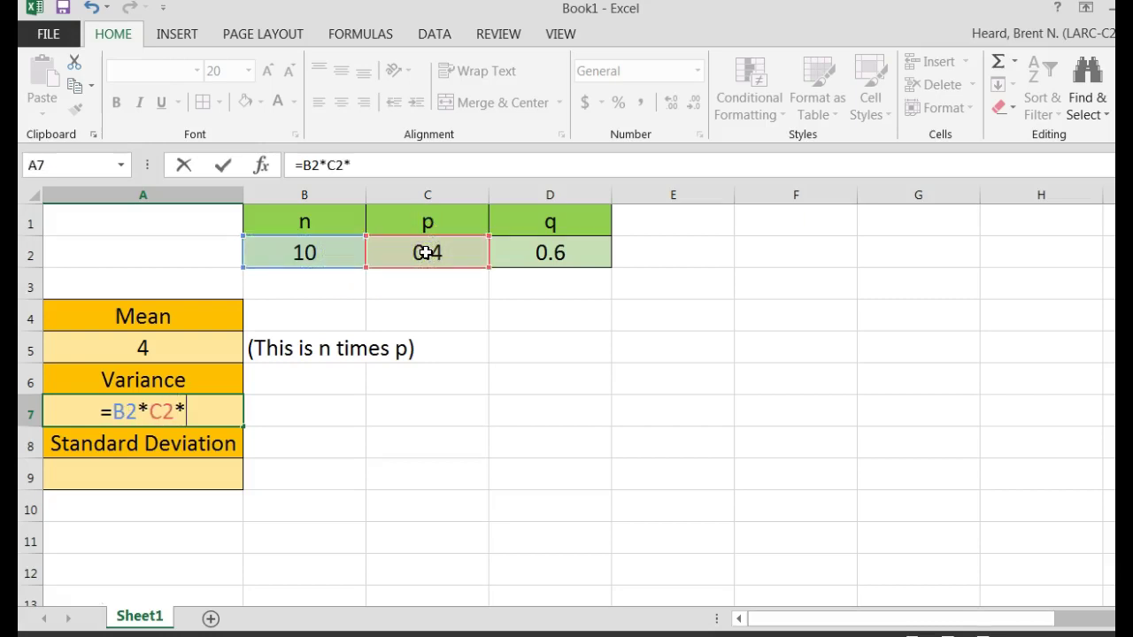
{"action": "left_click", "coordinate": [546, 254]}
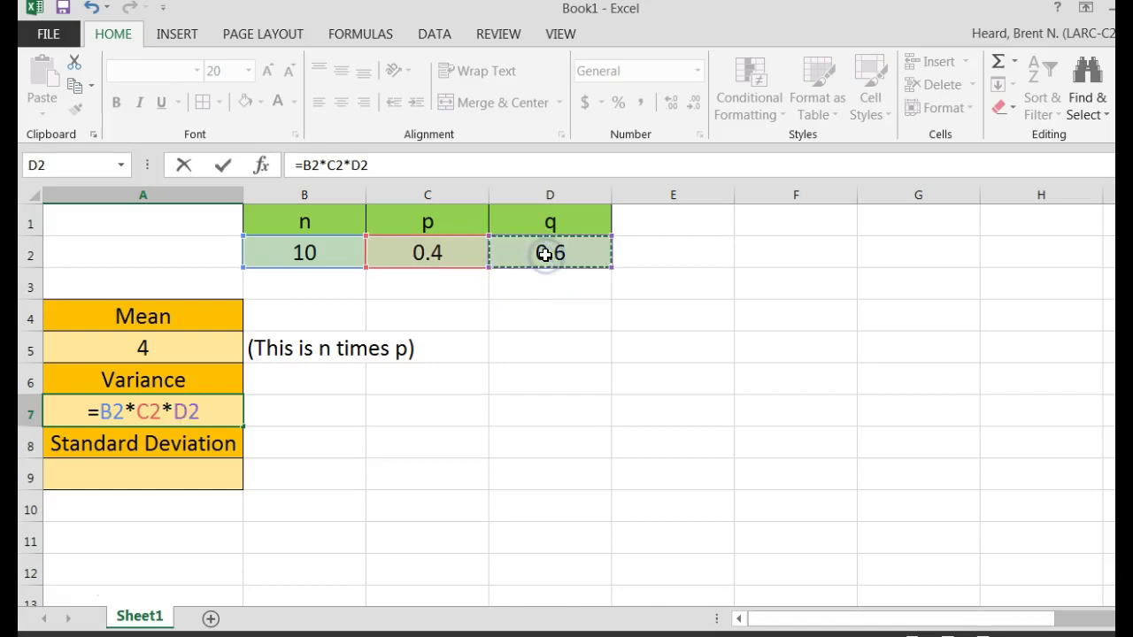
{"action": "key", "text": "Return"}
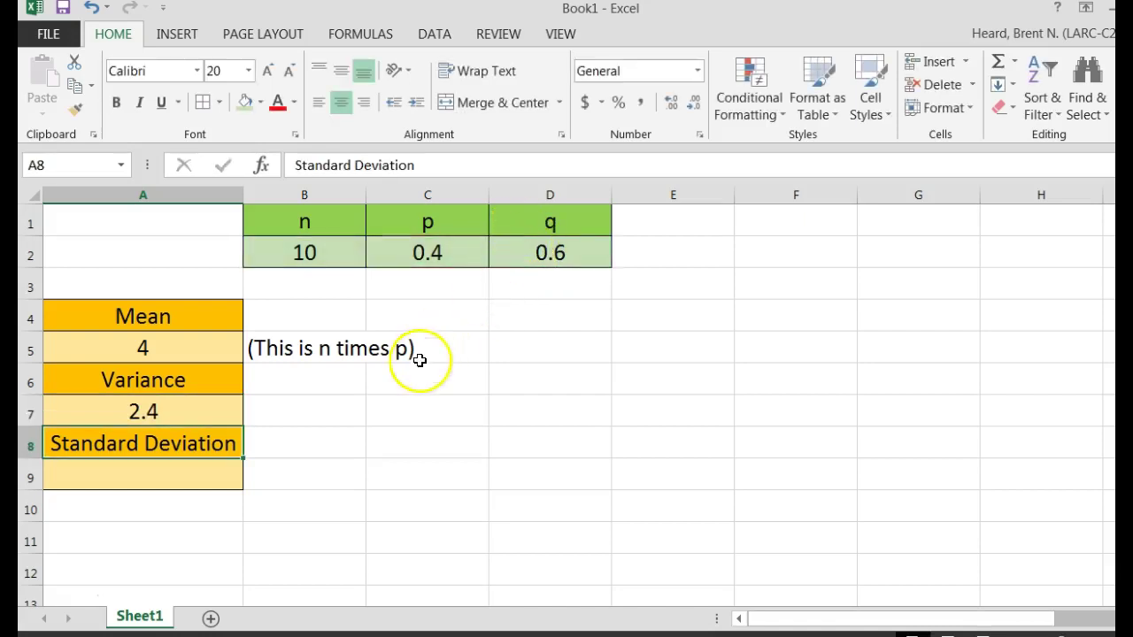
- Type the note (This is n times p times q) in B7
{"action": "left_click", "coordinate": [347, 414]}
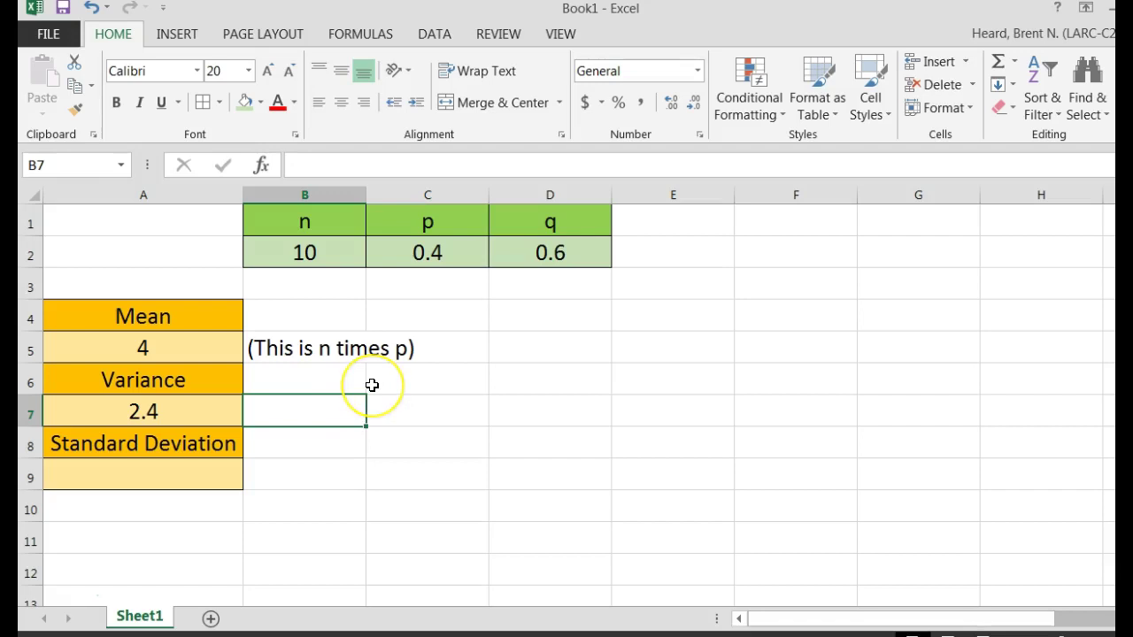
{"action": "type", "text": "(This"}
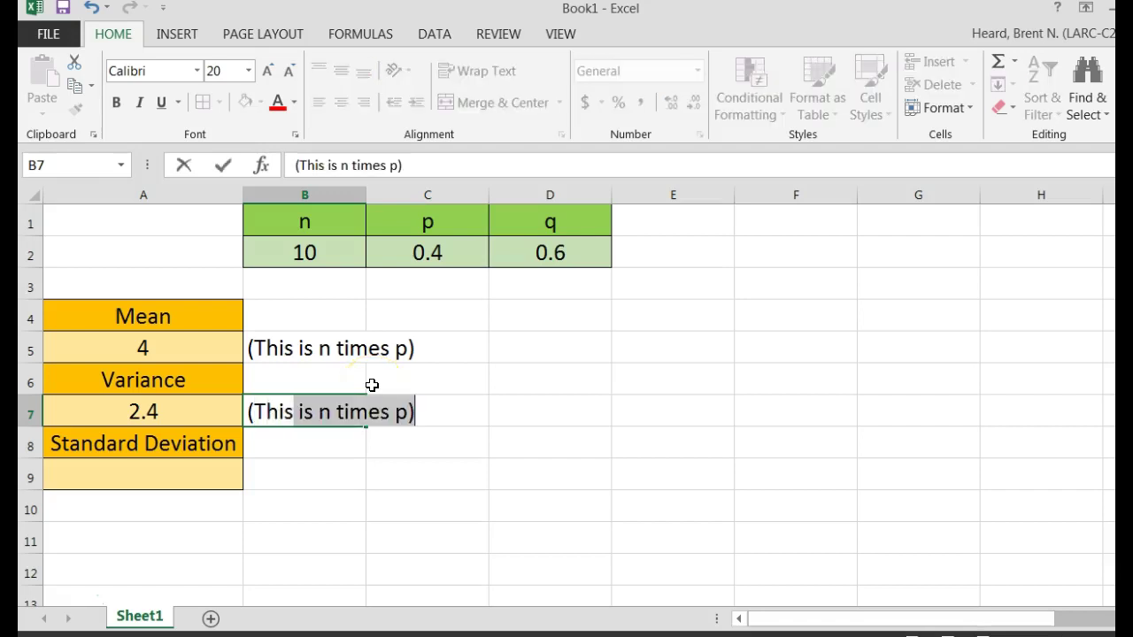
{"action": "type", "text": " is n times p"}
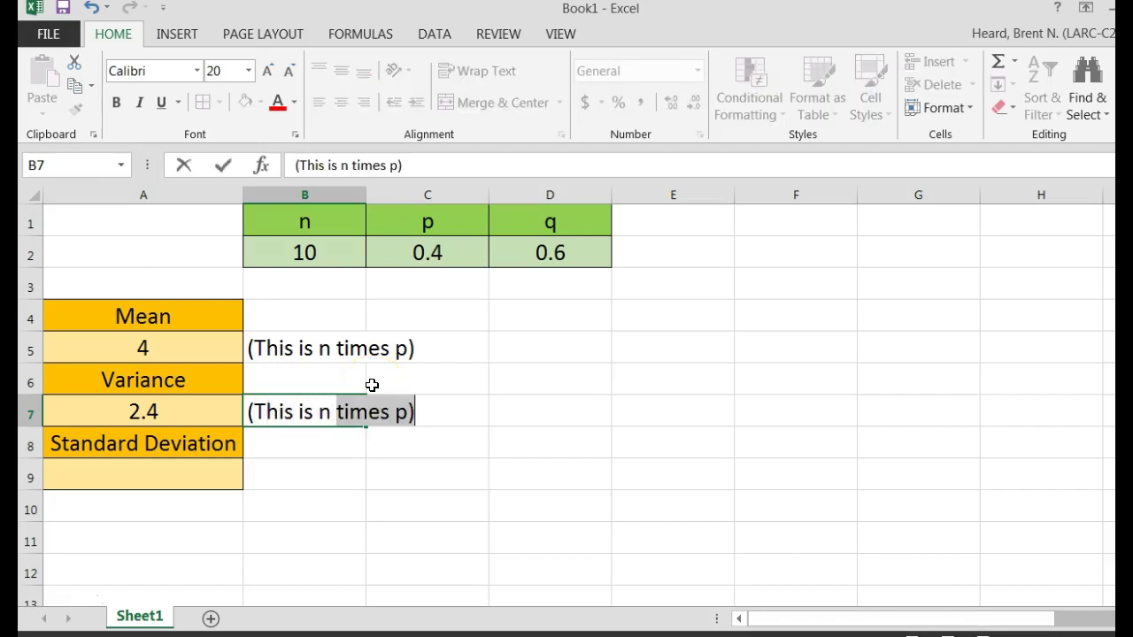
{"action": "type", "text": " times "}
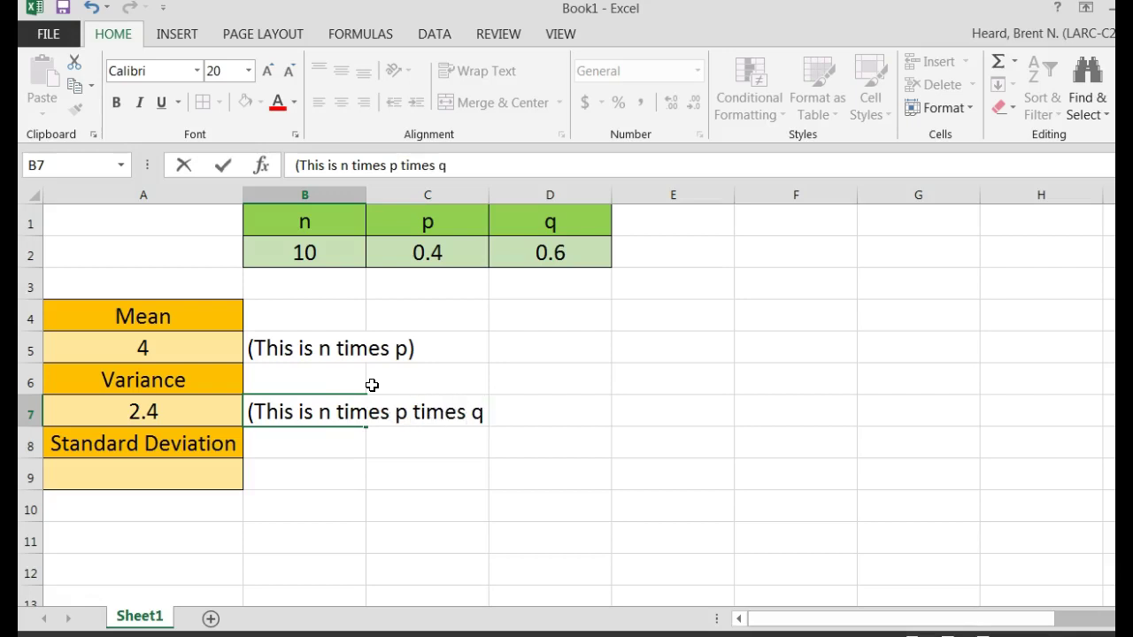
{"action": "type", "text": "q)"}
{"action": "left_click", "coordinate": [151, 466]}
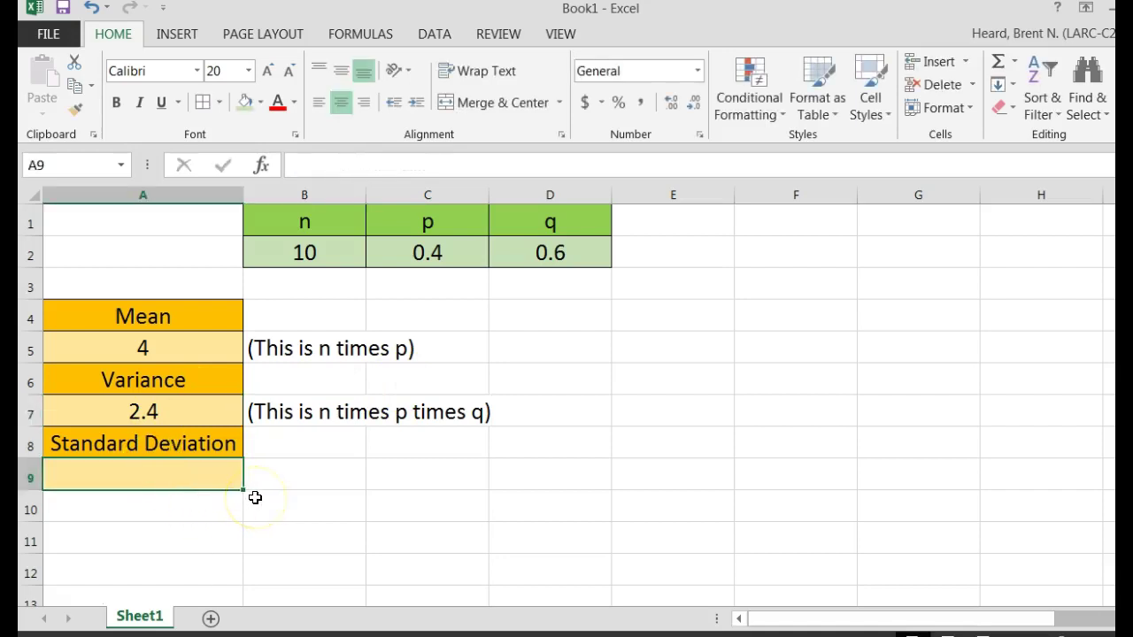
- Enter =SQRT(A7) in A9 to get the standard deviation 1.549193338
{"action": "type", "text": "="}
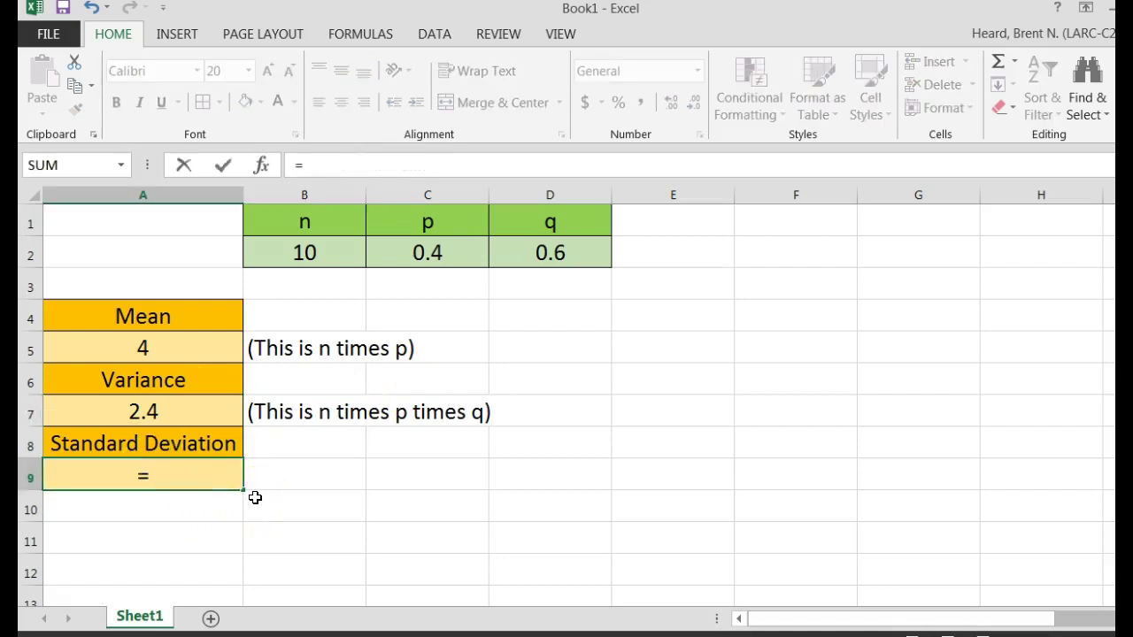
{"action": "left_click", "coordinate": [168, 411]}
{"action": "type", "text": "sqr"}
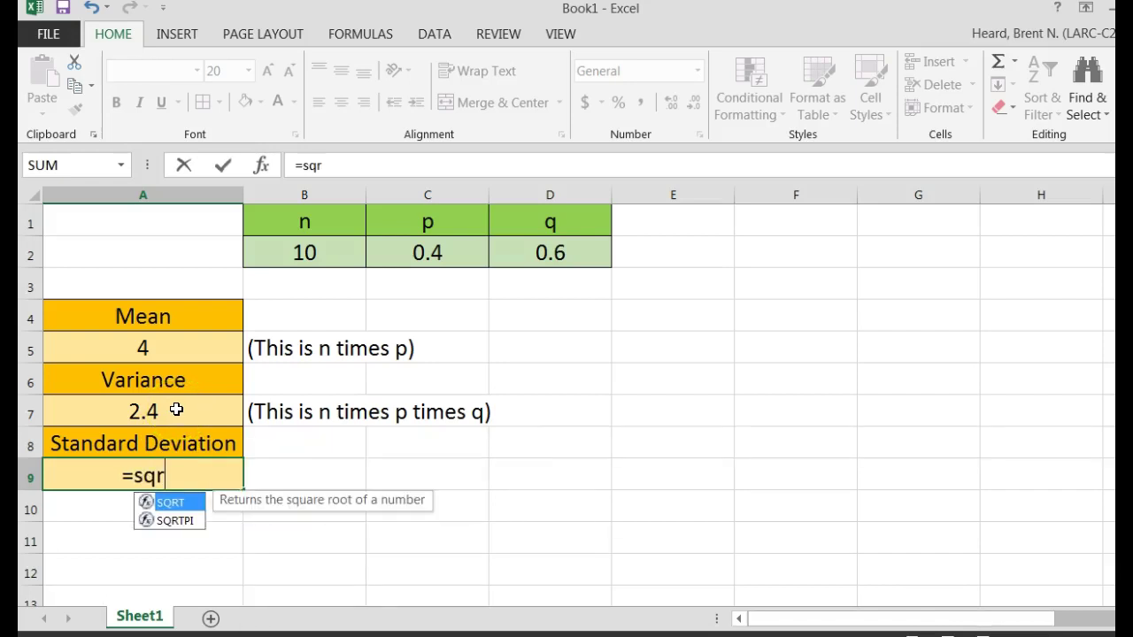
{"action": "double_click", "coordinate": [180, 504]}
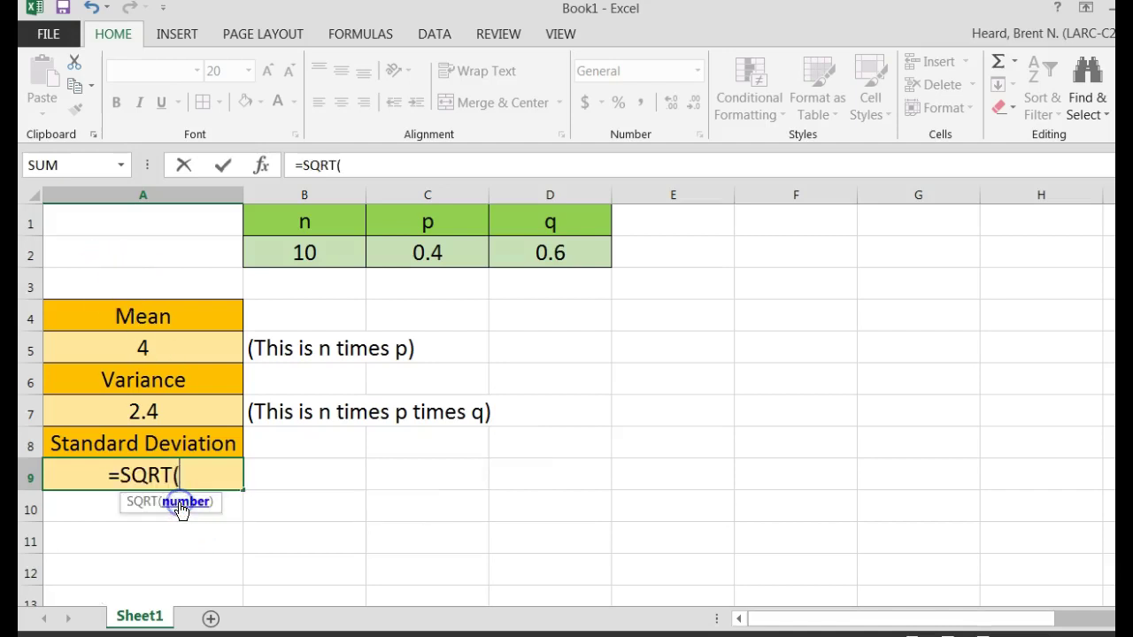
{"action": "left_click", "coordinate": [170, 409]}
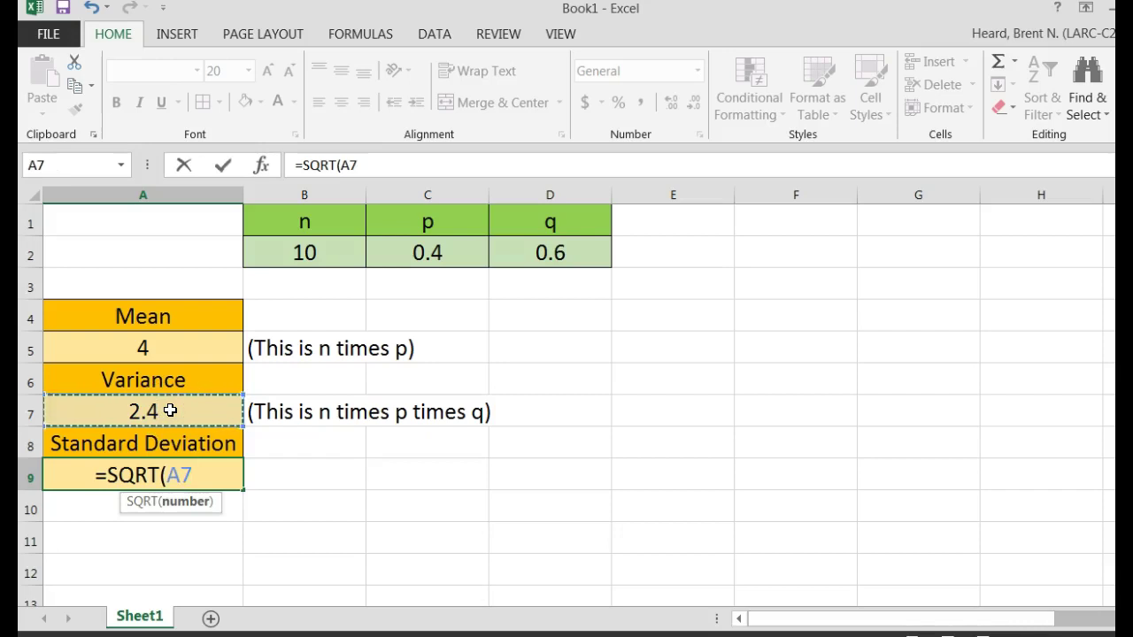
{"action": "type", "text": ")"}
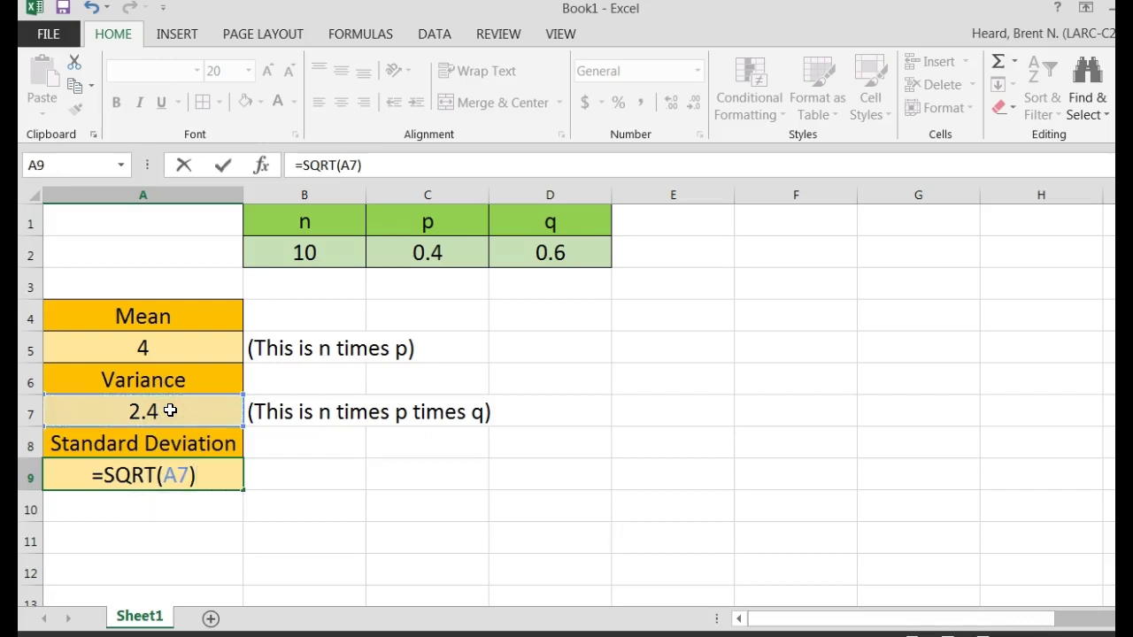
{"action": "key", "text": "Return"}
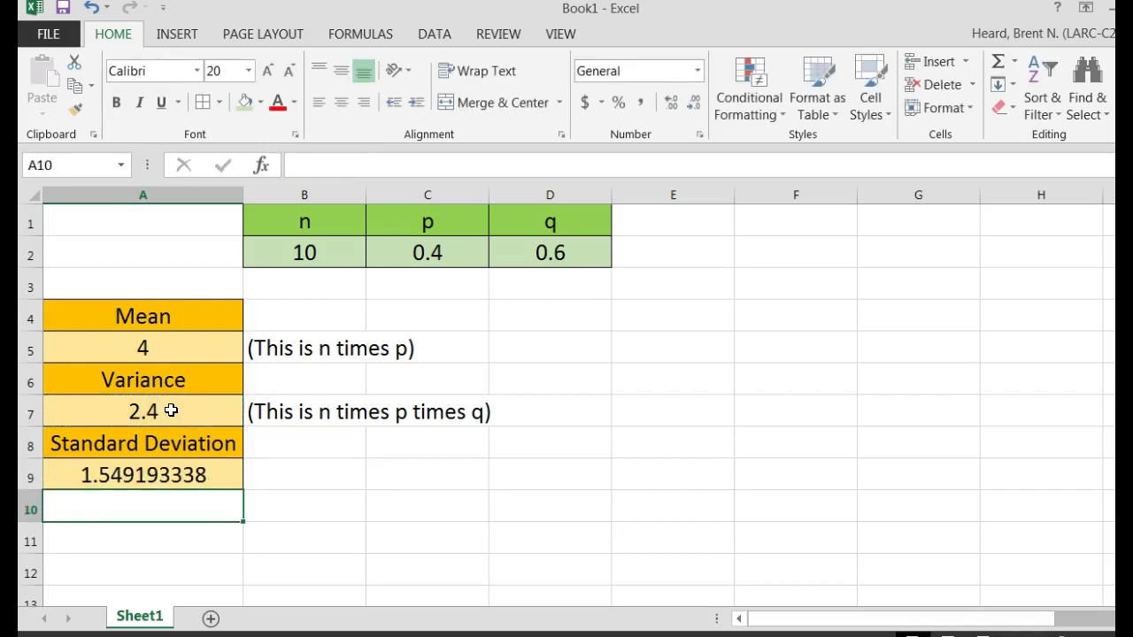
- In B9, enter the note '(This is the square root of npq or really just the square root of the variance)'
{"action": "left_click", "coordinate": [314, 479]}
{"action": "type", "text": "("}
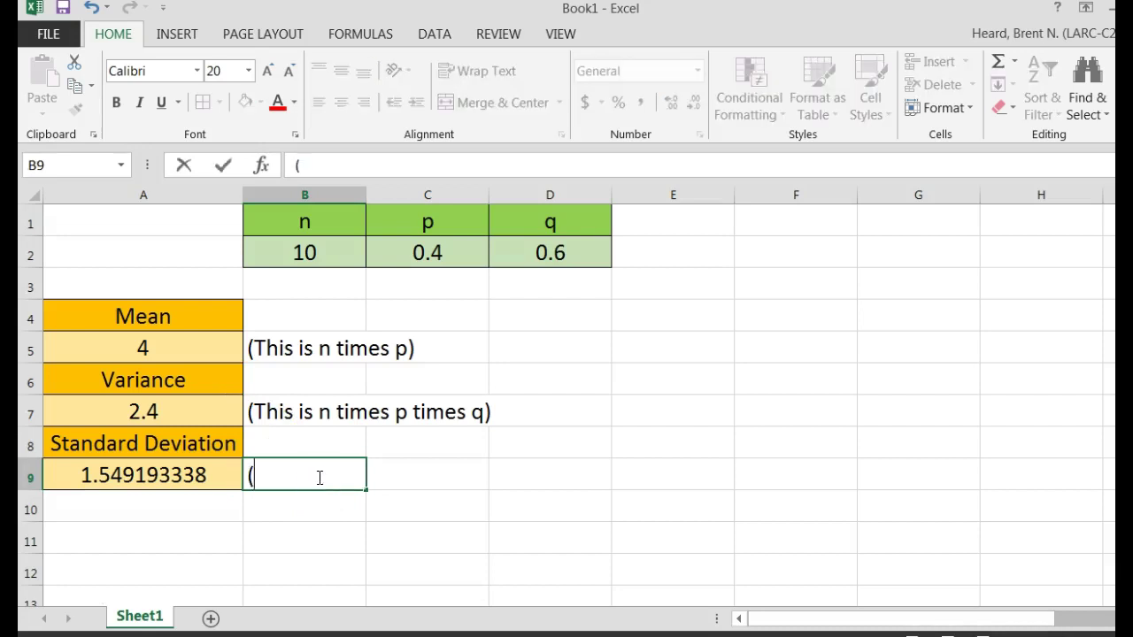
{"action": "type", "text": "This is the "}
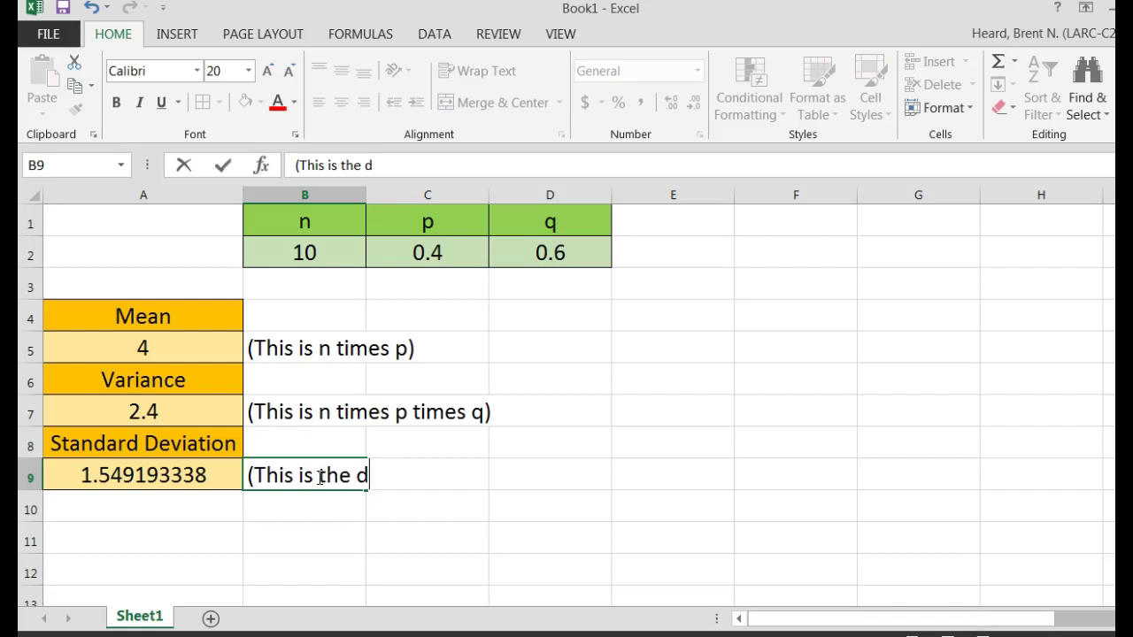
{"action": "type", "text": "squa"}
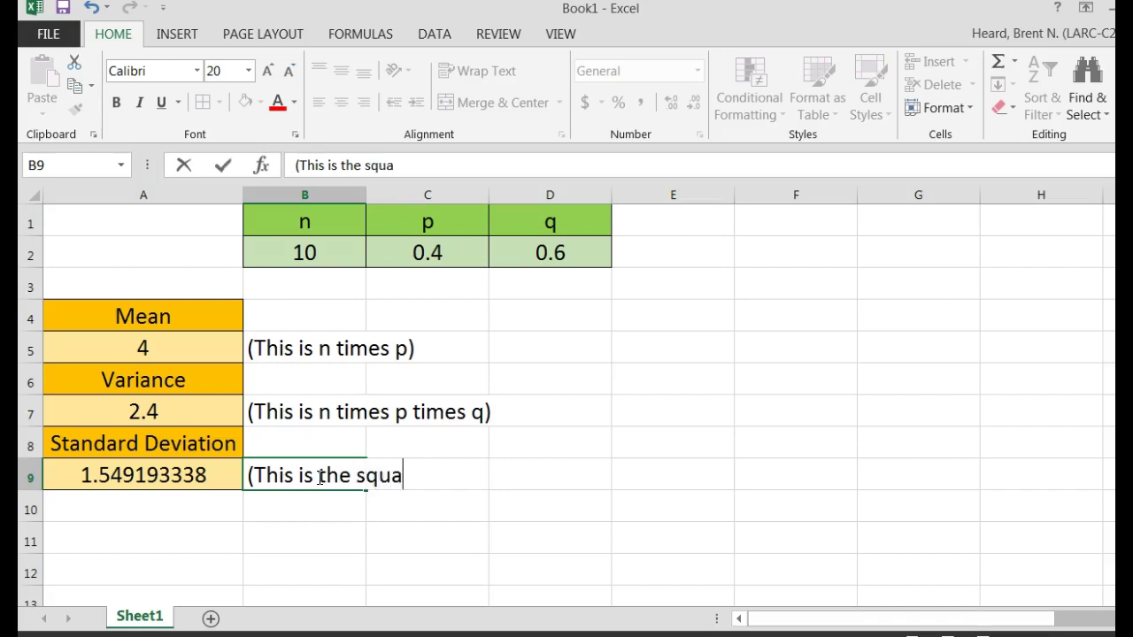
{"action": "type", "text": "re root of "}
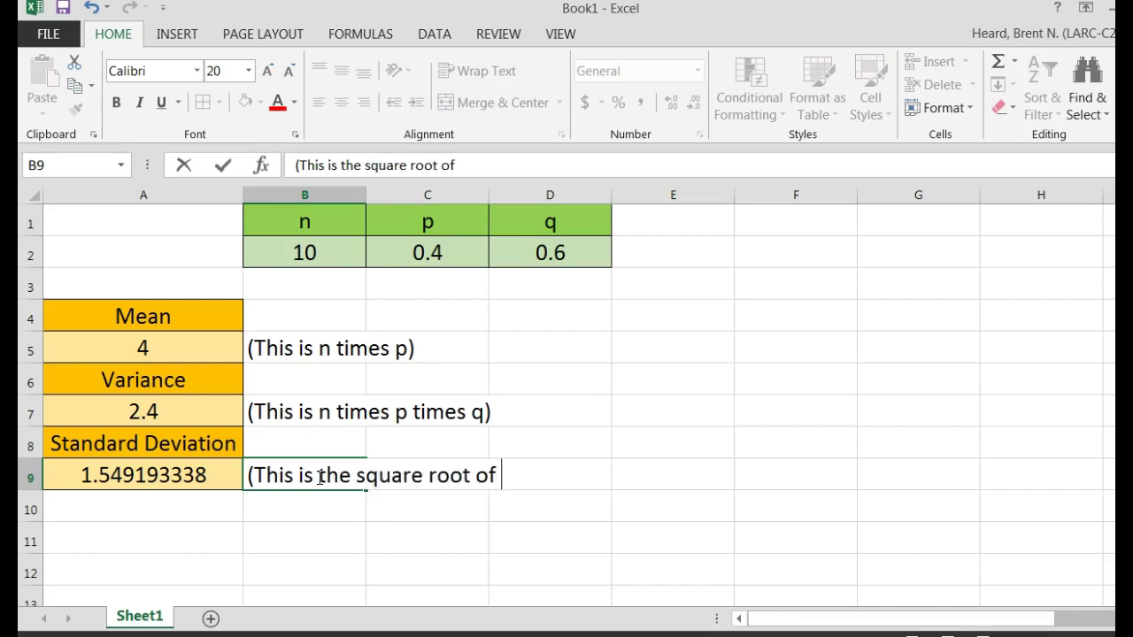
{"action": "type", "text": "npq or "}
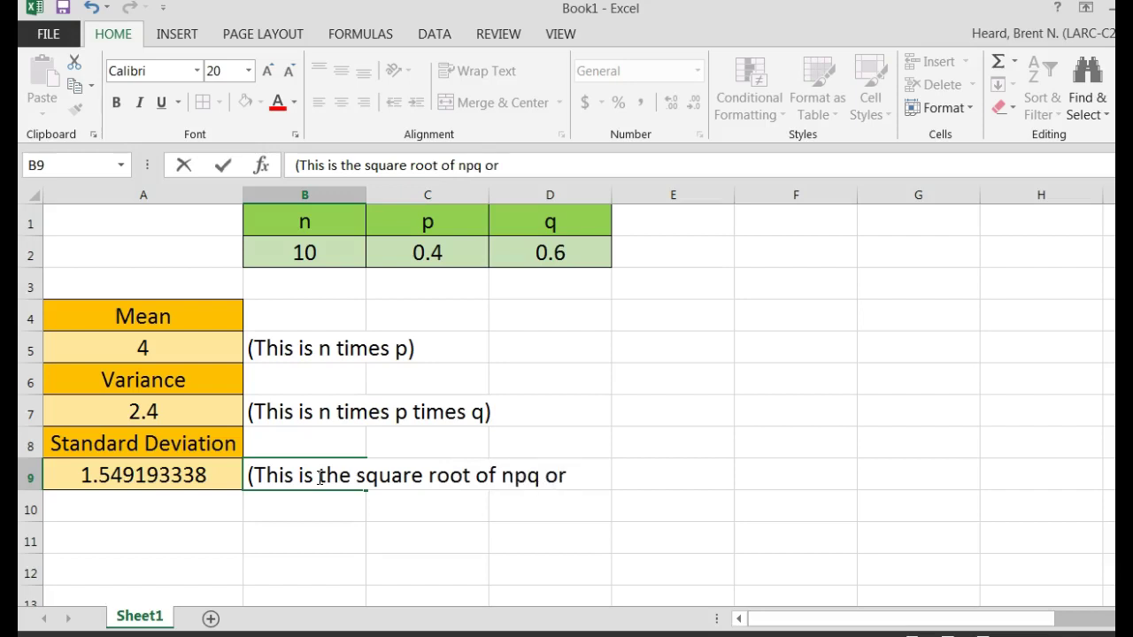
{"action": "type", "text": "really just the "}
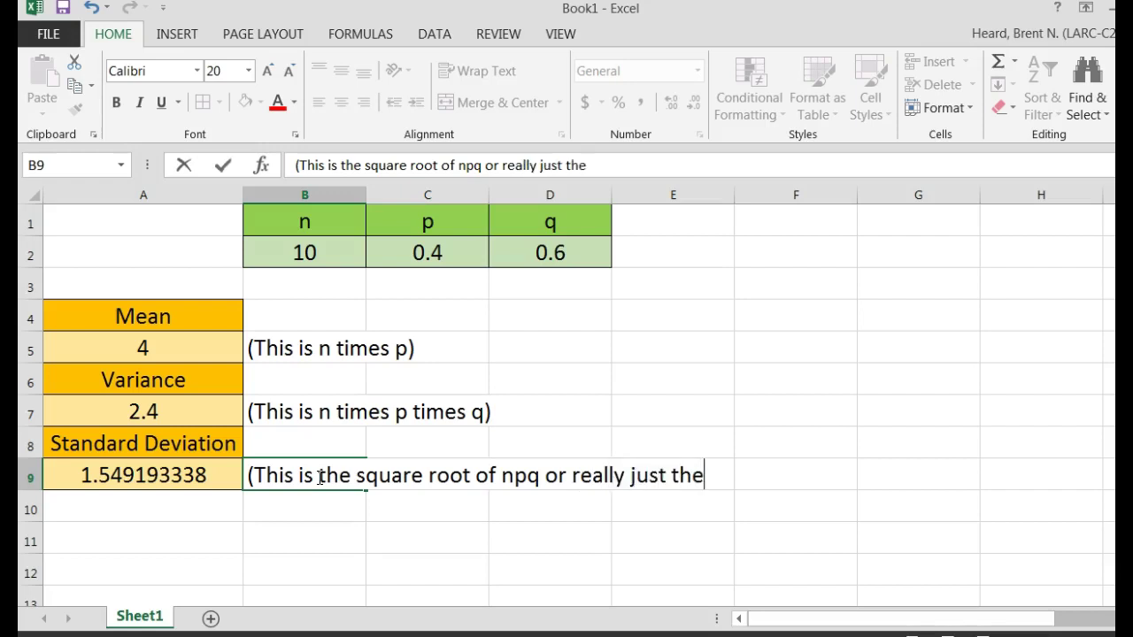
{"action": "type", "text": "square roo"}
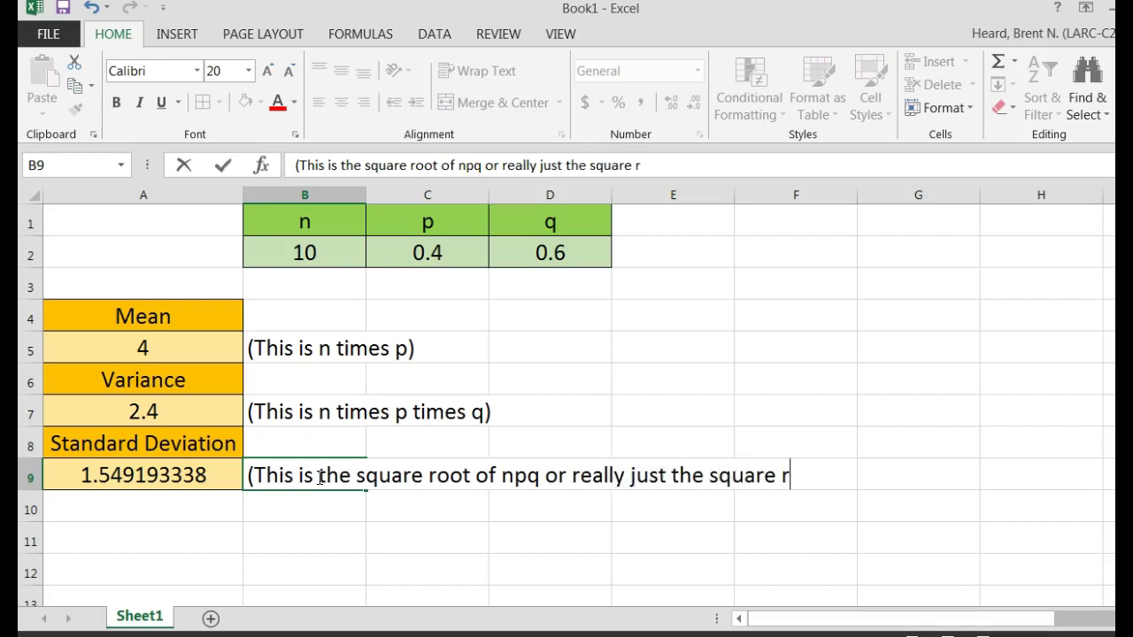
{"action": "type", "text": "t of the v"}
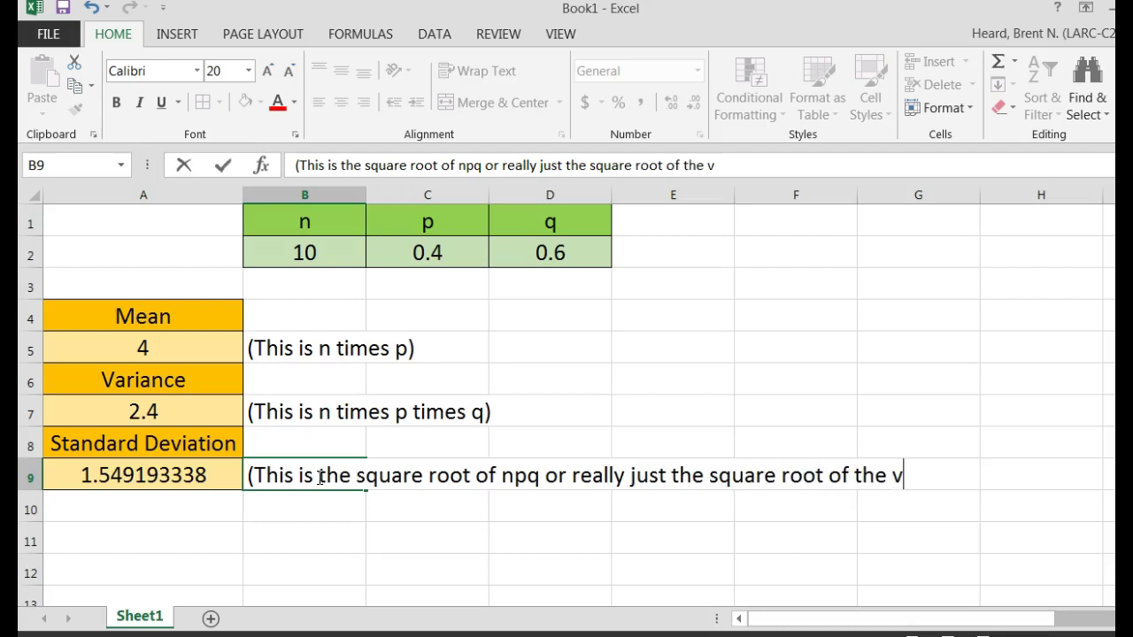
{"action": "type", "text": "ariance"}
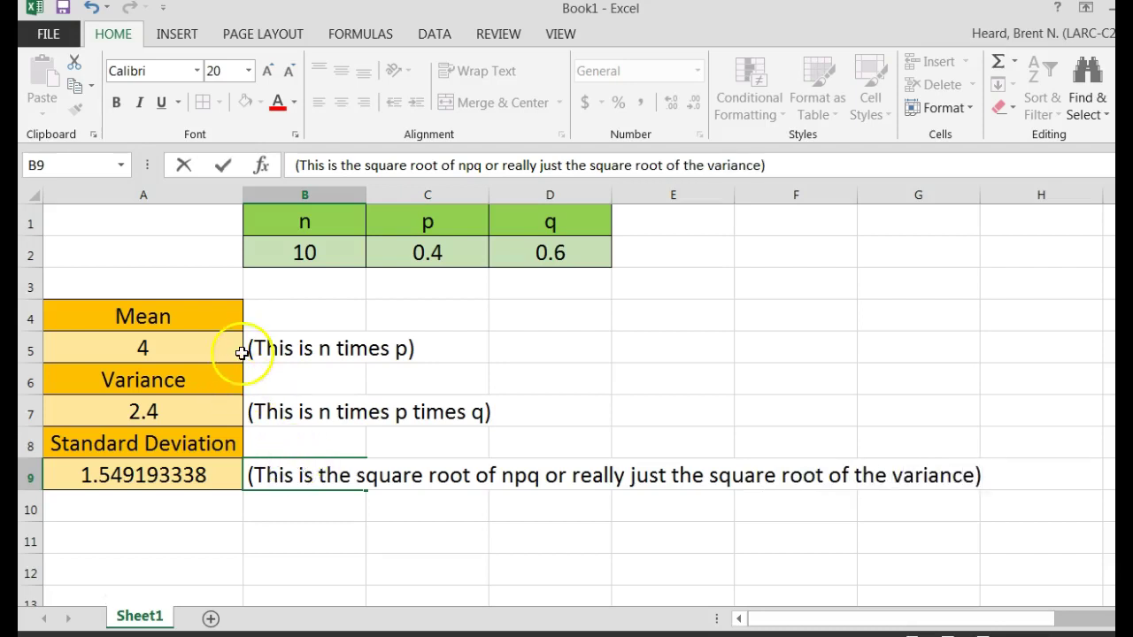
- Format the mean in A5 as Number with 2 decimals, showing 4.00
{"action": "left_click", "coordinate": [189, 349]}
{"action": "right_click", "coordinate": [189, 349]}
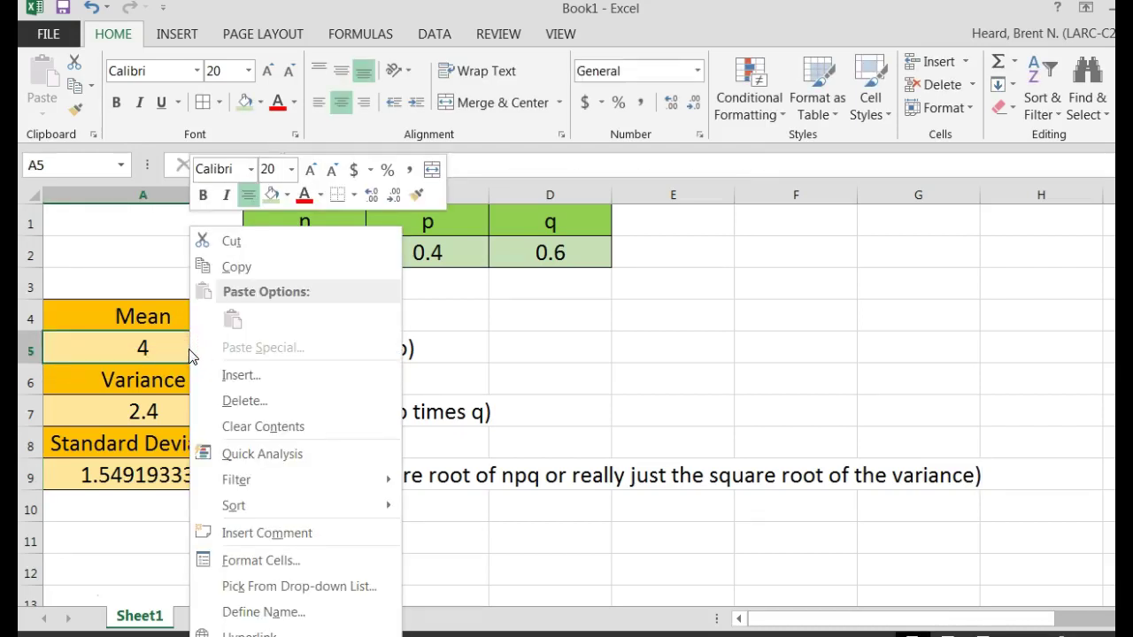
{"action": "left_click", "coordinate": [282, 561]}
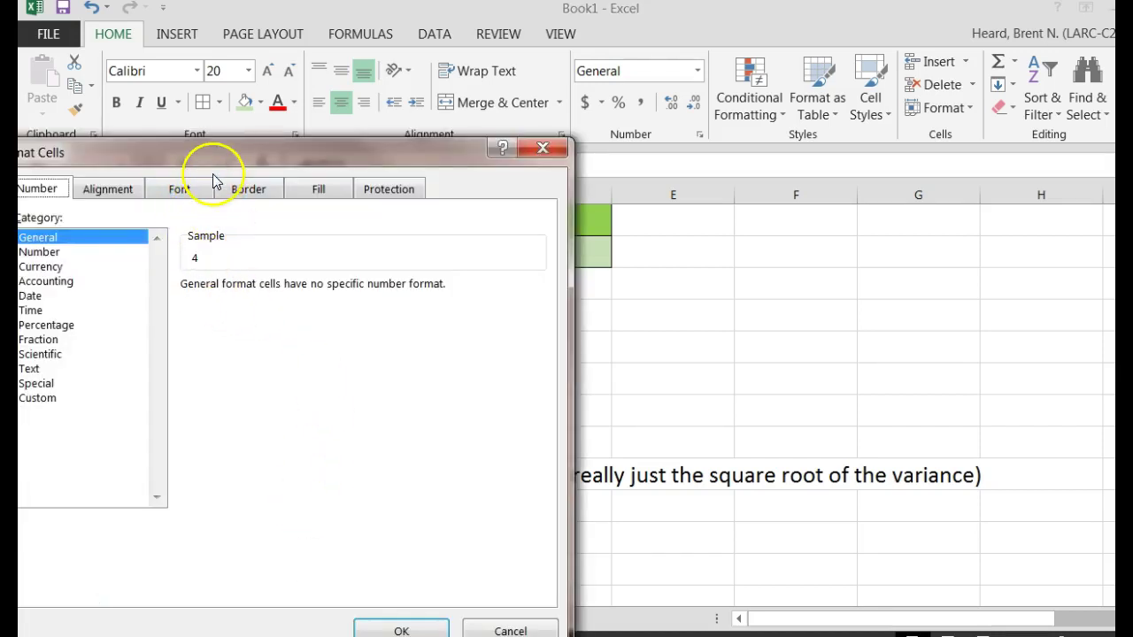
{"action": "left_click_drag", "start_coordinate": [294, 150], "coordinate": [407, 139]}
{"action": "left_click", "coordinate": [181, 241]}
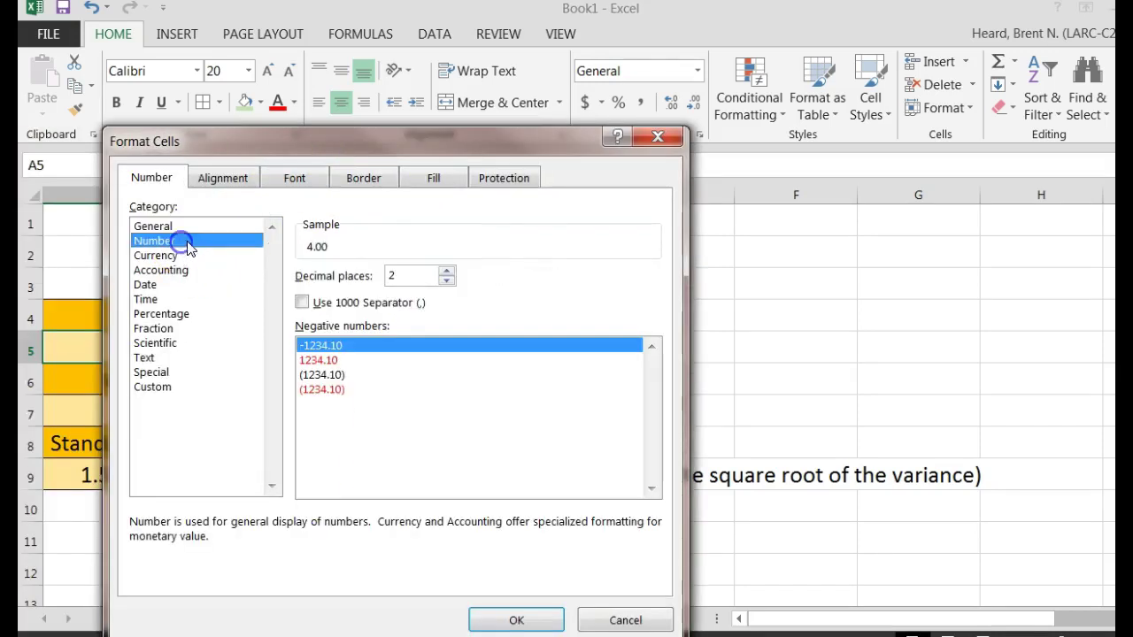
{"action": "left_click", "coordinate": [515, 617]}
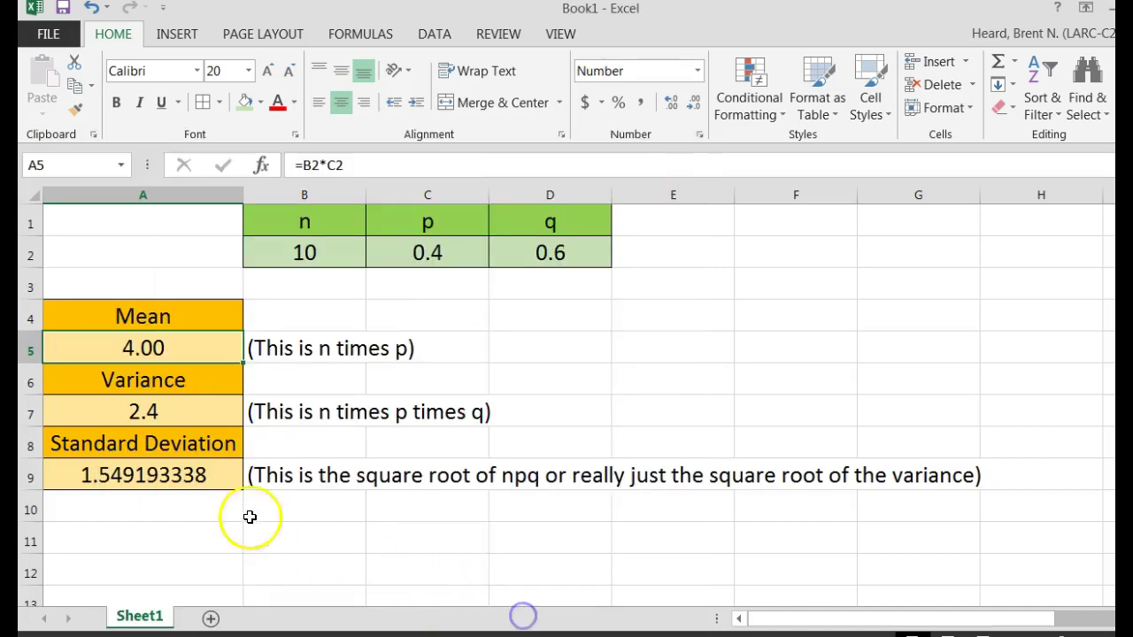
- Format the variance in A7 as Number with 2 decimals, showing 2.40
{"action": "left_click", "coordinate": [186, 418]}
{"action": "right_click", "coordinate": [187, 416]}
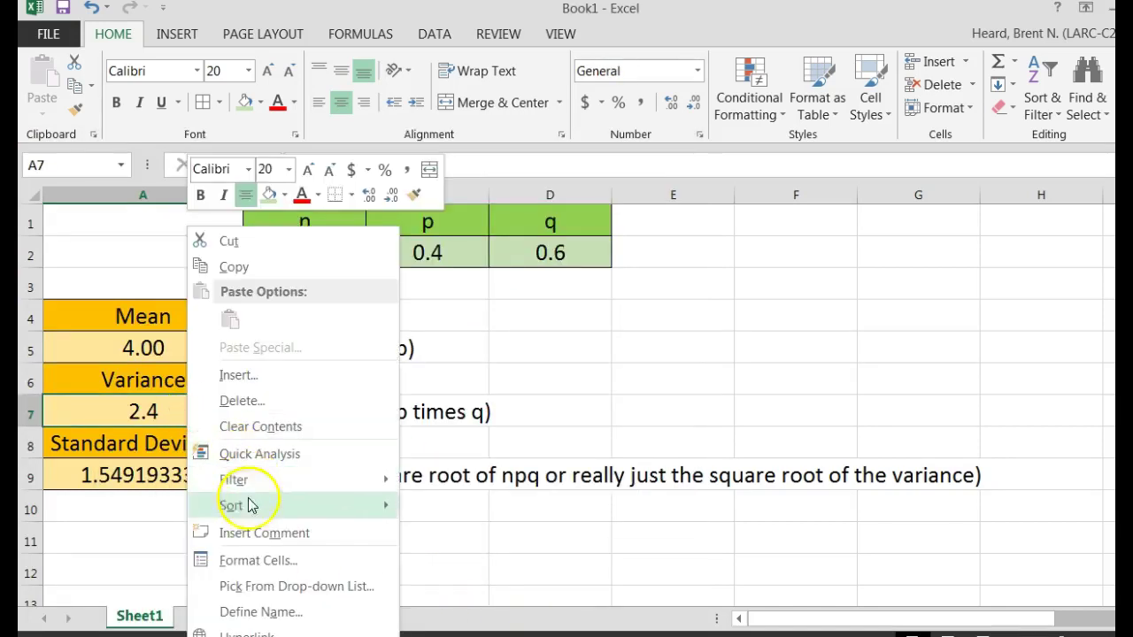
{"action": "left_click", "coordinate": [256, 564]}
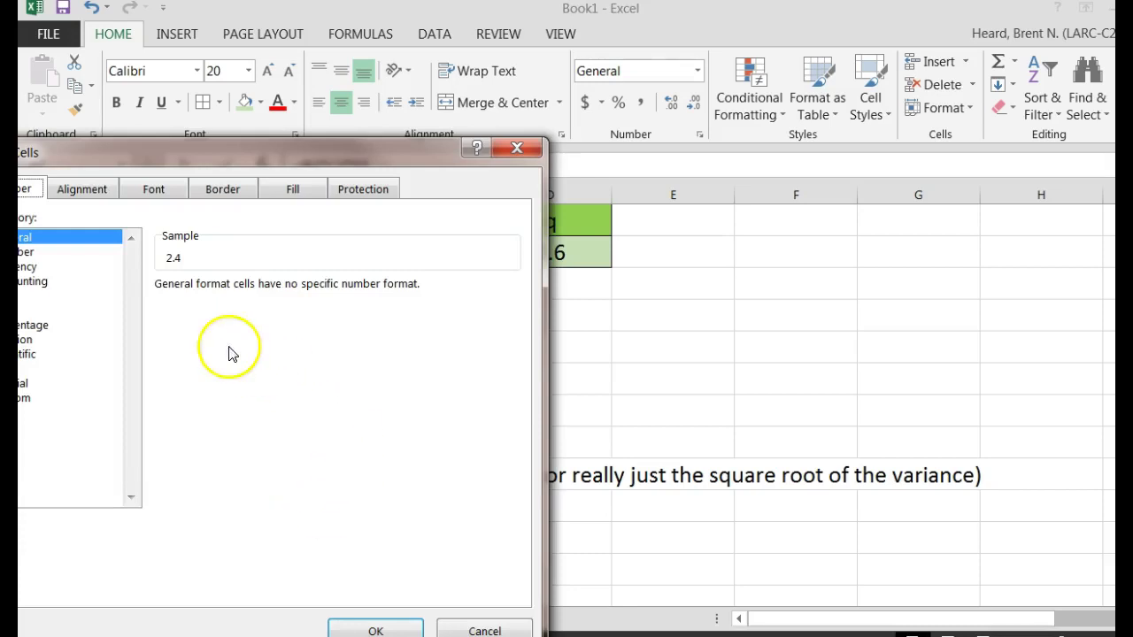
{"action": "left_click_drag", "start_coordinate": [219, 147], "coordinate": [345, 149]}
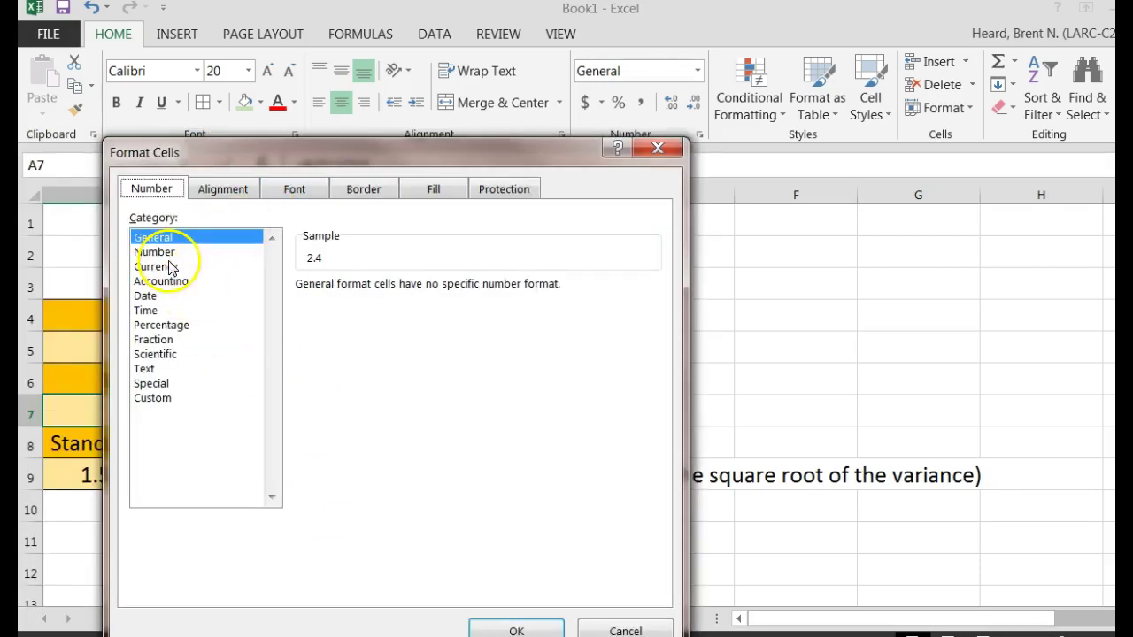
{"action": "left_click", "coordinate": [175, 253]}
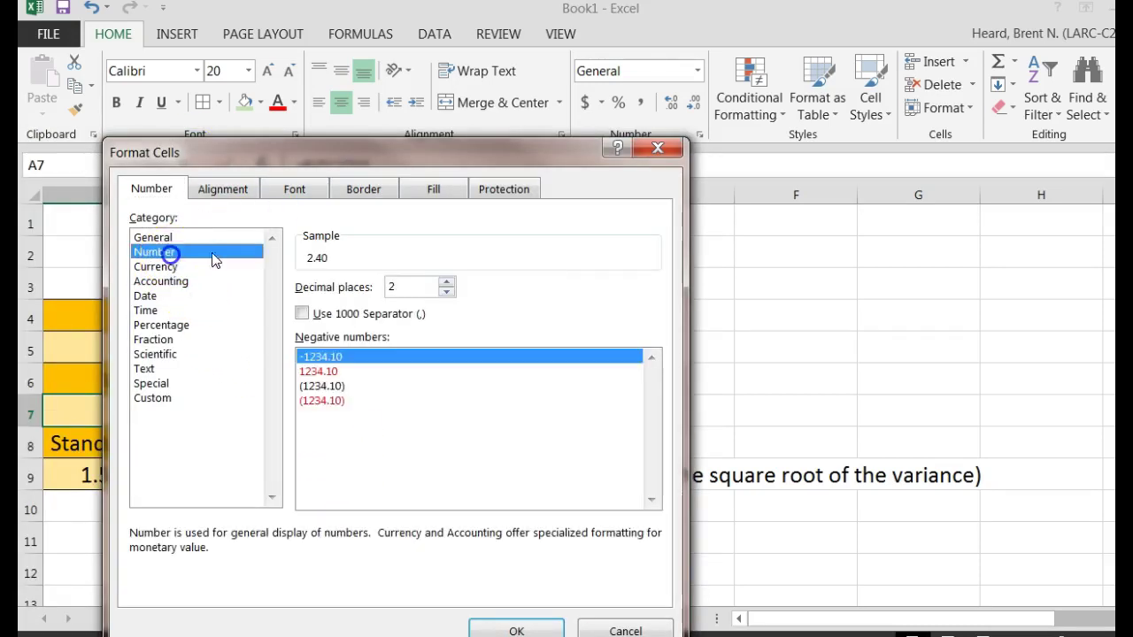
{"action": "left_click", "coordinate": [516, 630]}
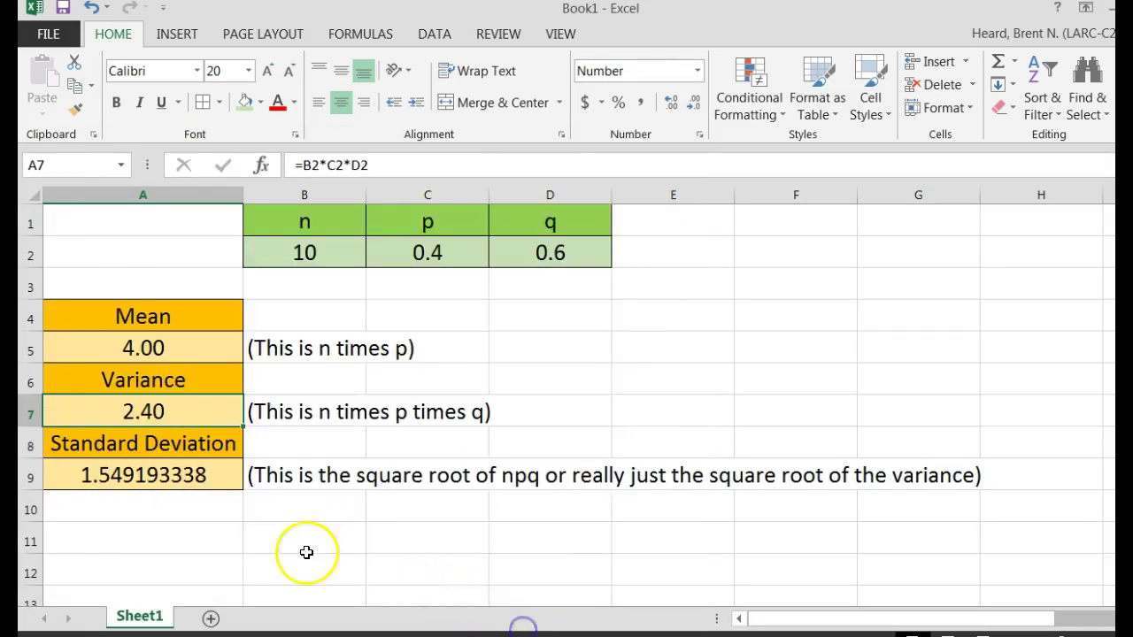
- Format the standard deviation in A9 as Number with 2 decimals, showing 1.55
{"action": "right_click", "coordinate": [155, 478]}
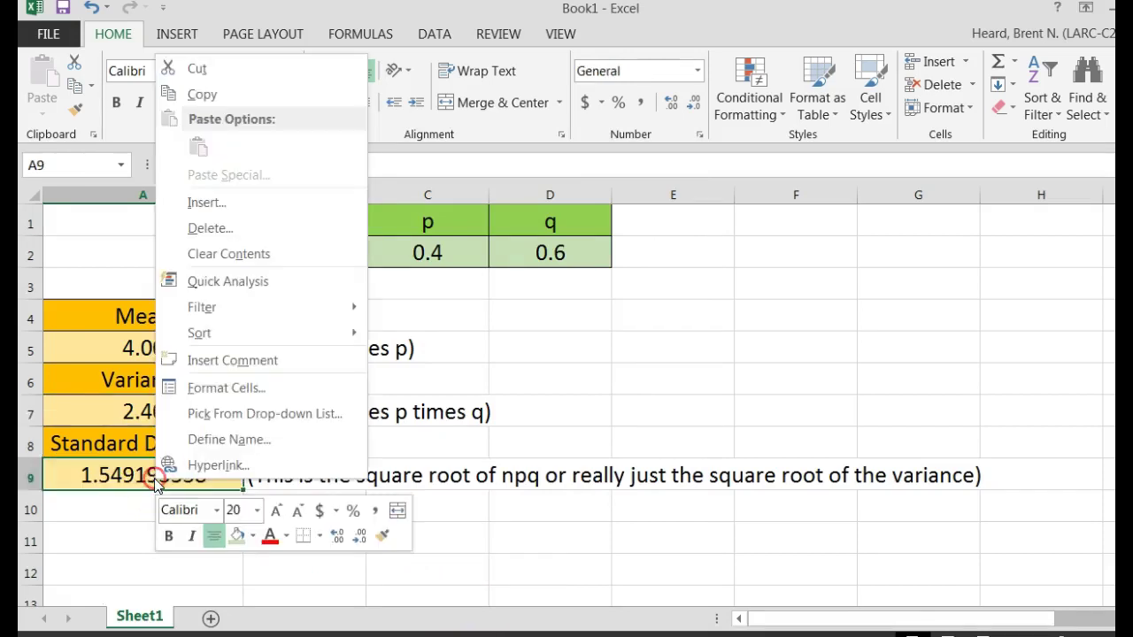
{"action": "left_click", "coordinate": [225, 387]}
{"action": "left_click_drag", "start_coordinate": [177, 124], "coordinate": [398, 124]}
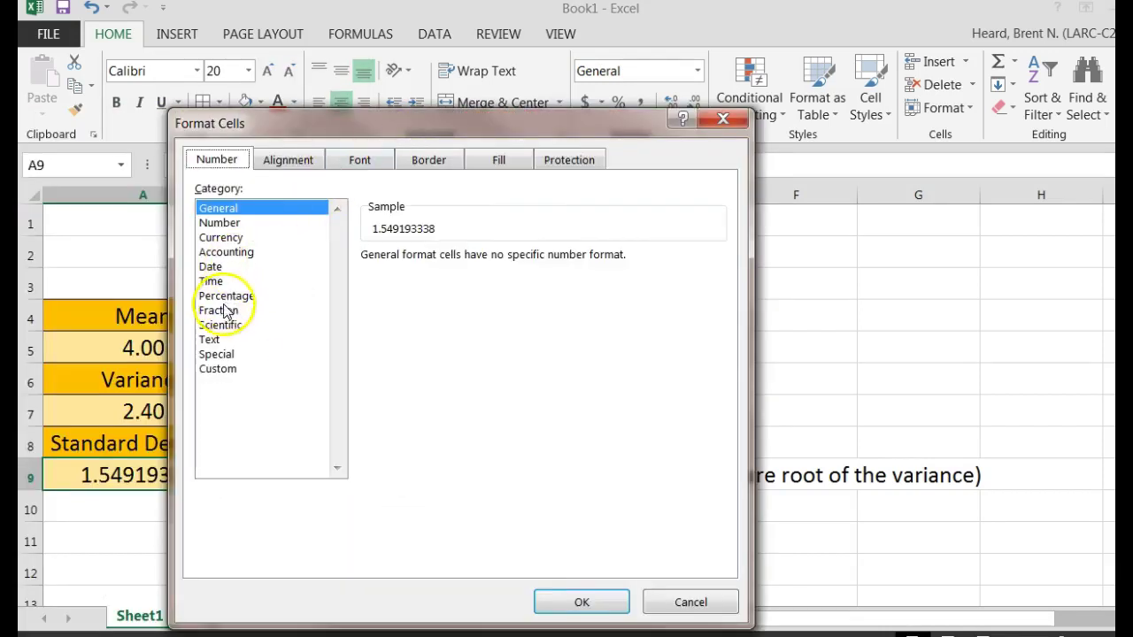
{"action": "left_click", "coordinate": [222, 223]}
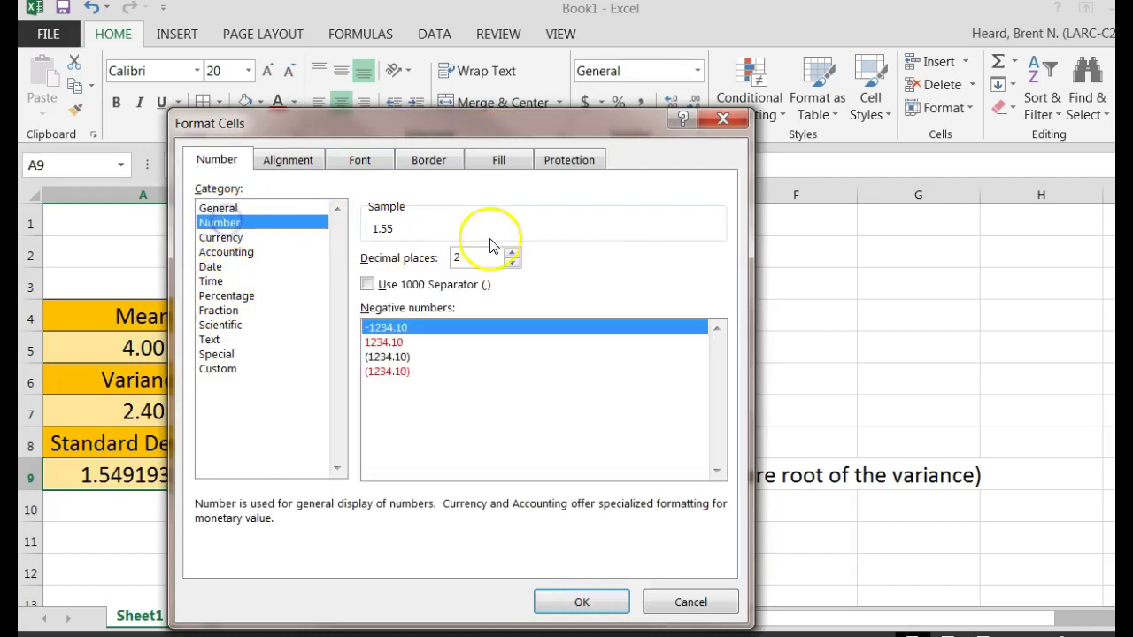
{"action": "left_click", "coordinate": [586, 602]}
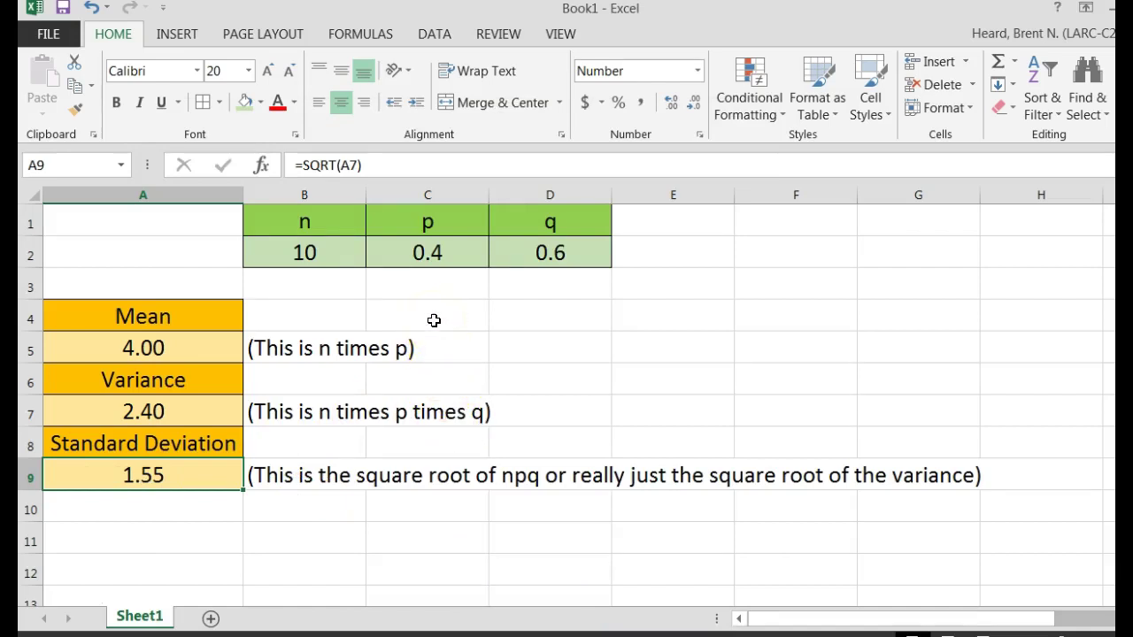
- Test the calculator by setting p in C2 to 0.20, then to 0.80
{"action": "left_click", "coordinate": [408, 254]}
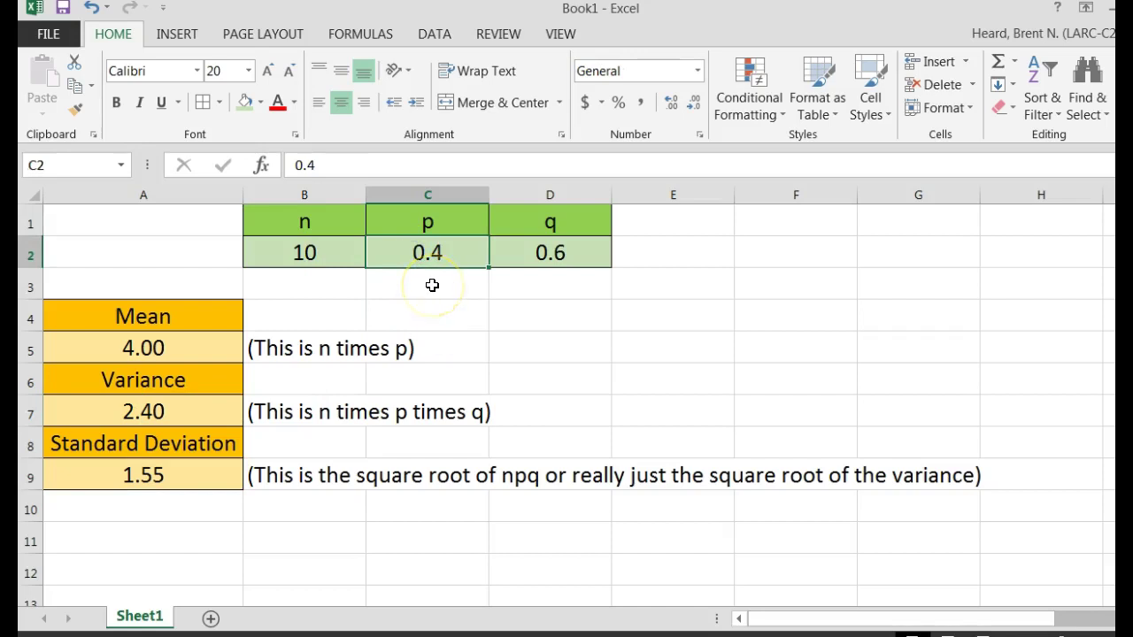
{"action": "type", "text": "0.20"}
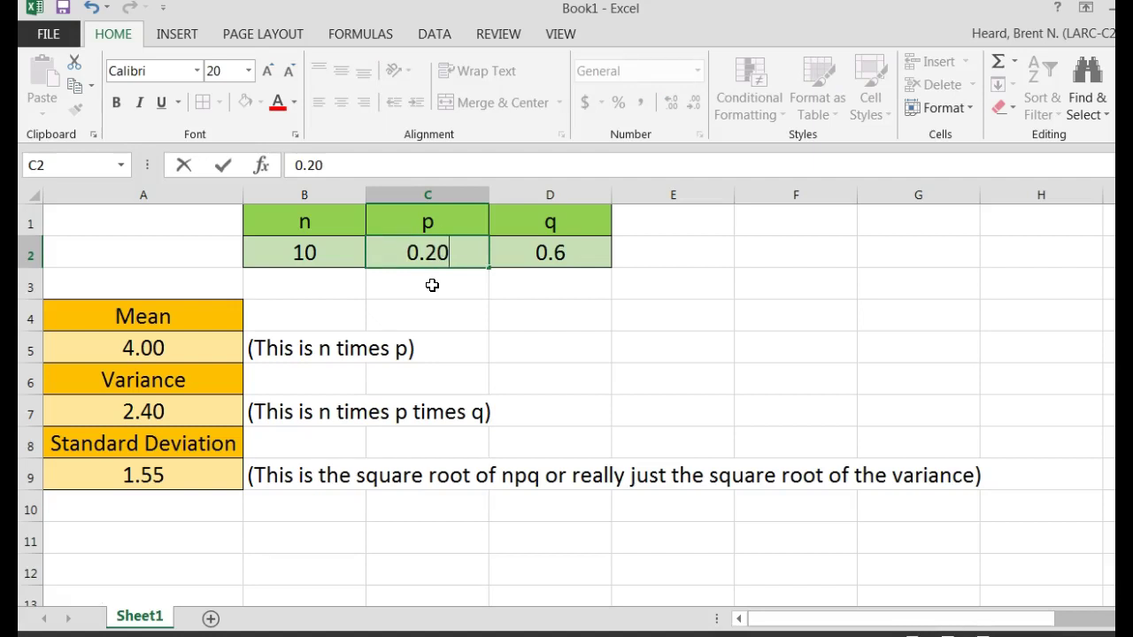
{"action": "key", "text": "Return"}
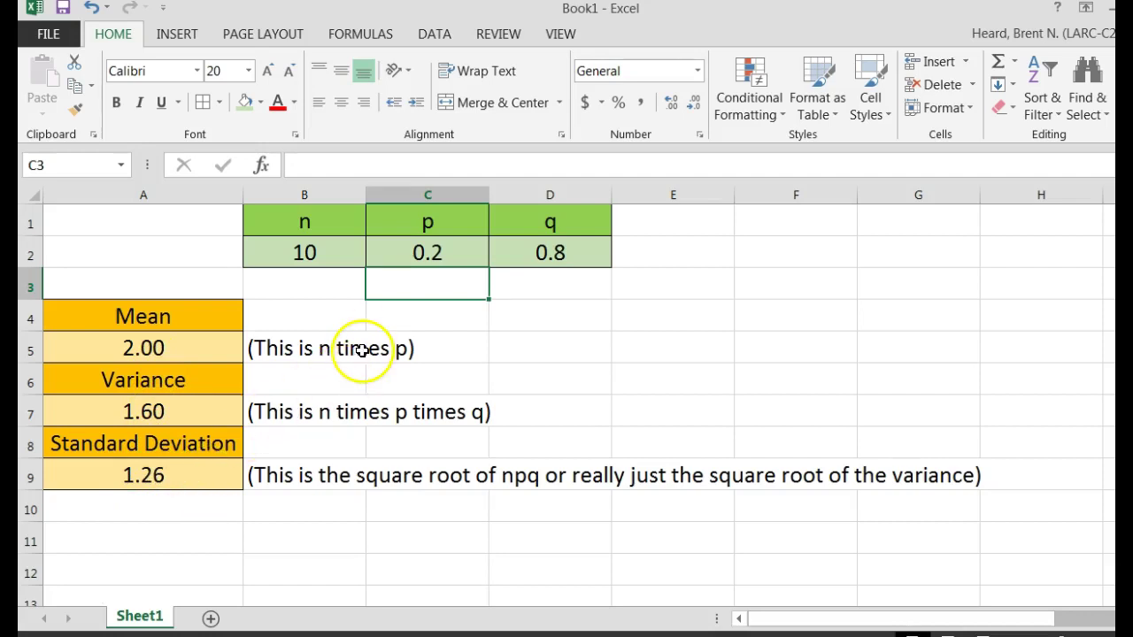
{"action": "left_click", "coordinate": [409, 256]}
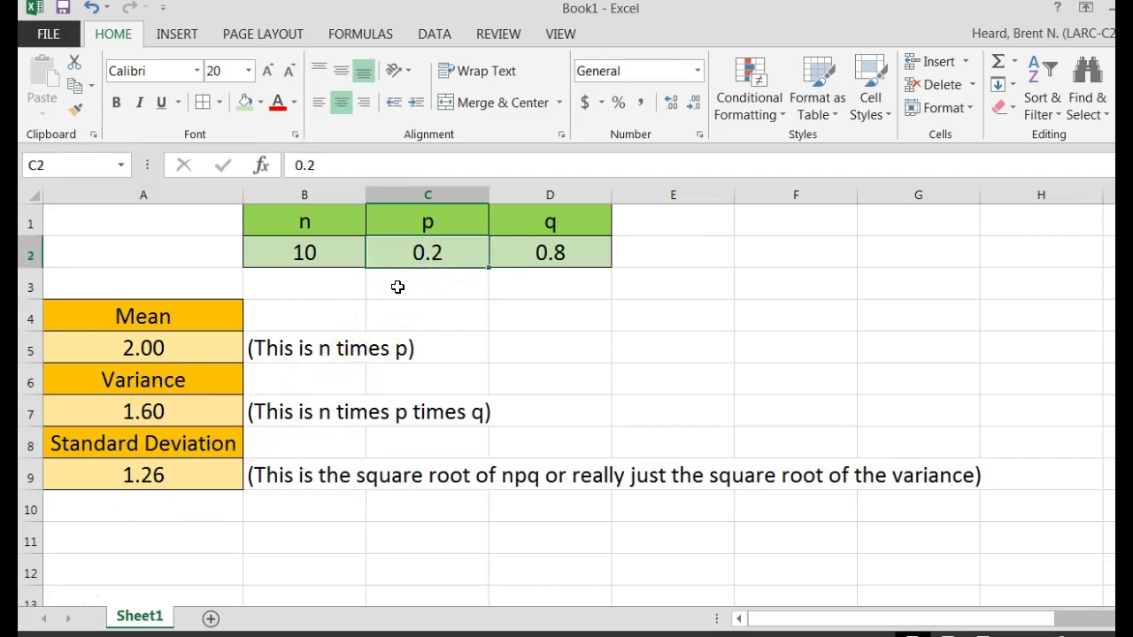
{"action": "type", "text": "0.80"}
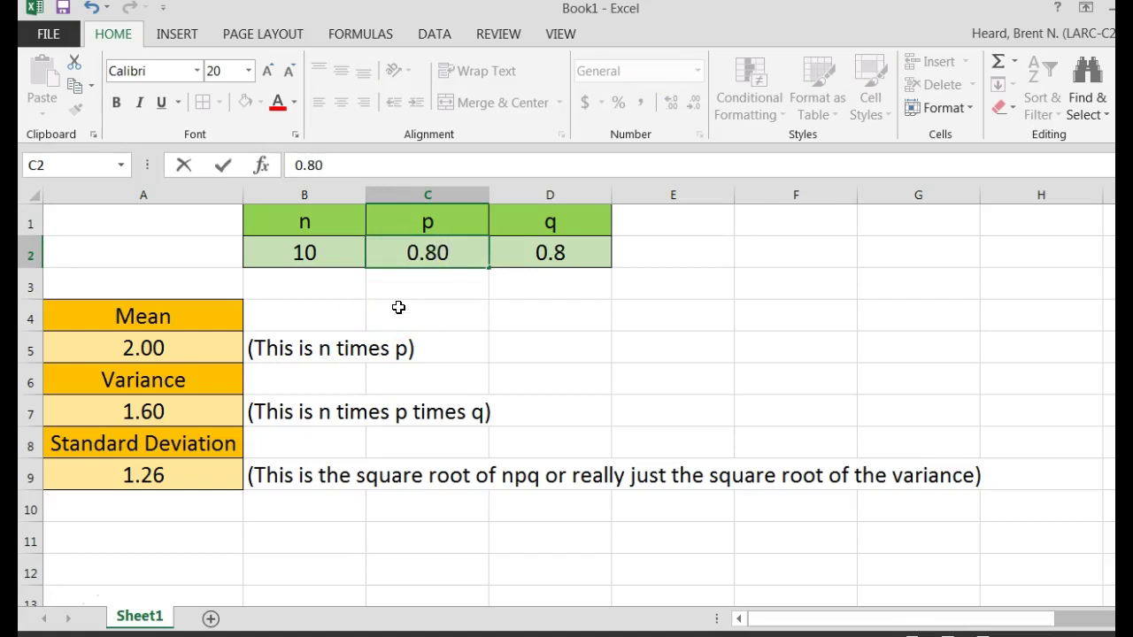
{"action": "key", "text": "Return"}
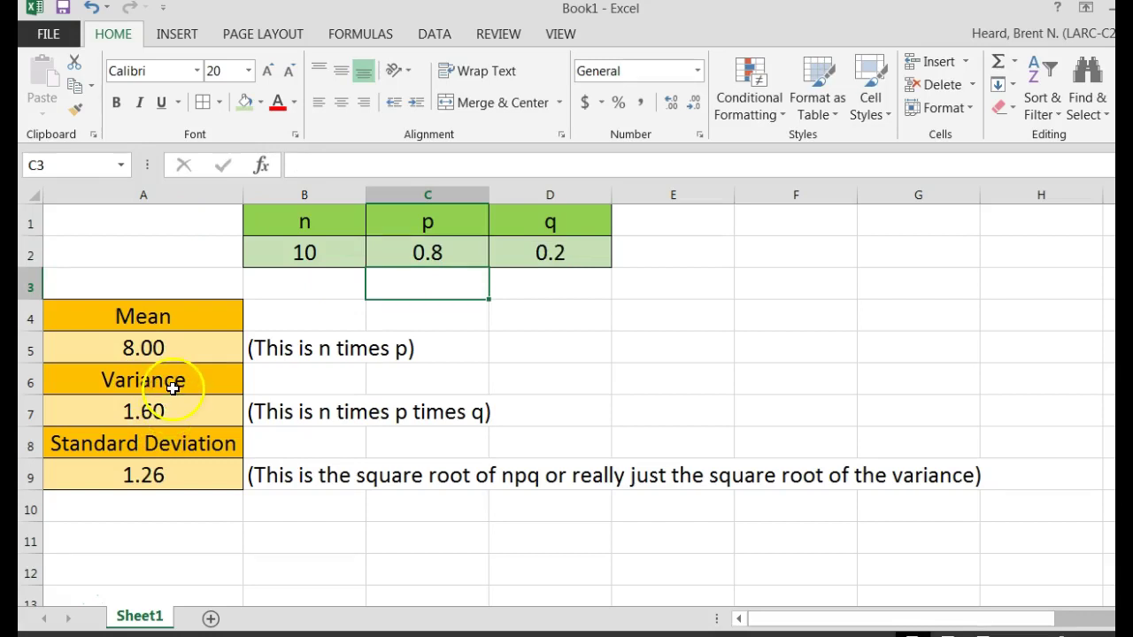
- Set n in B2 to 50 and p in C2 to .5
{"action": "left_click", "coordinate": [305, 256]}
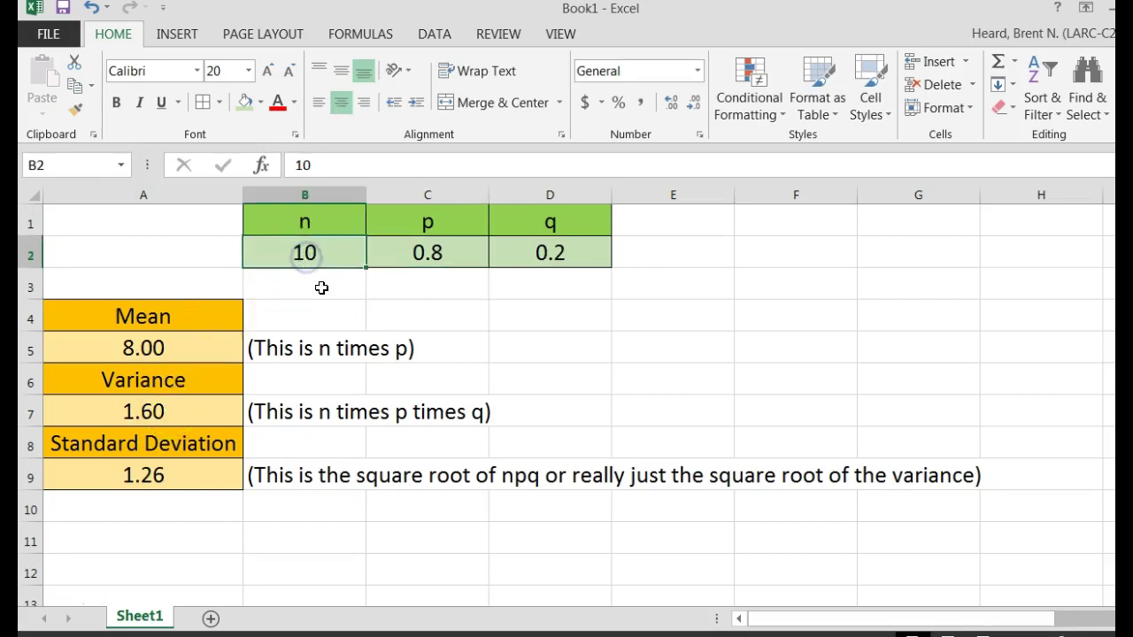
{"action": "type", "text": "50"}
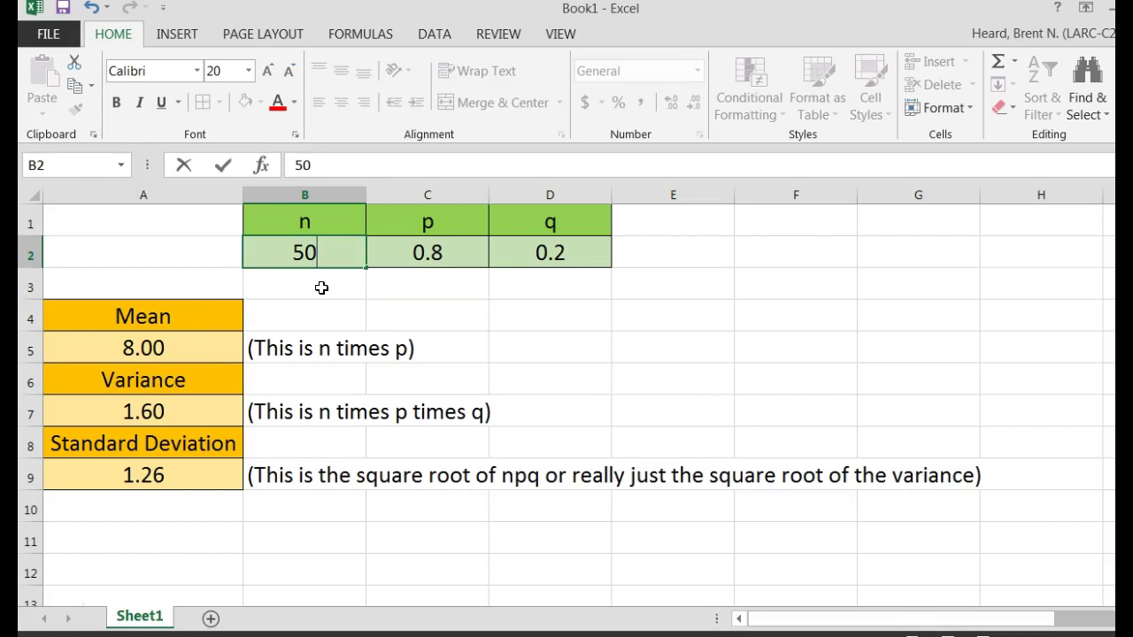
{"action": "left_click", "coordinate": [469, 259]}
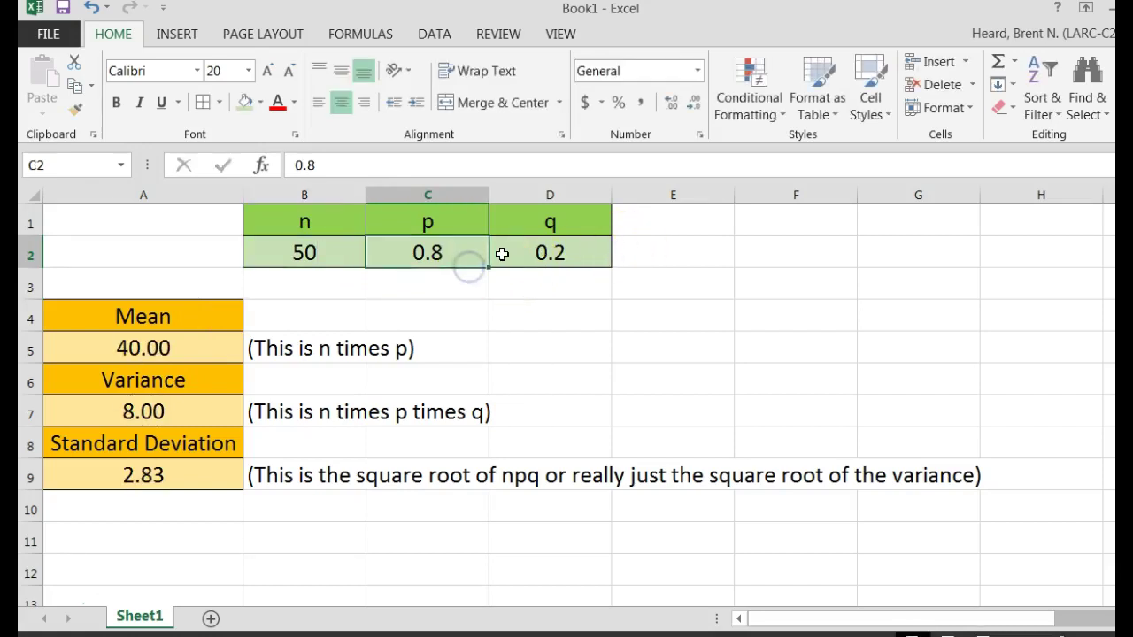
{"action": "type", "text": ".5"}
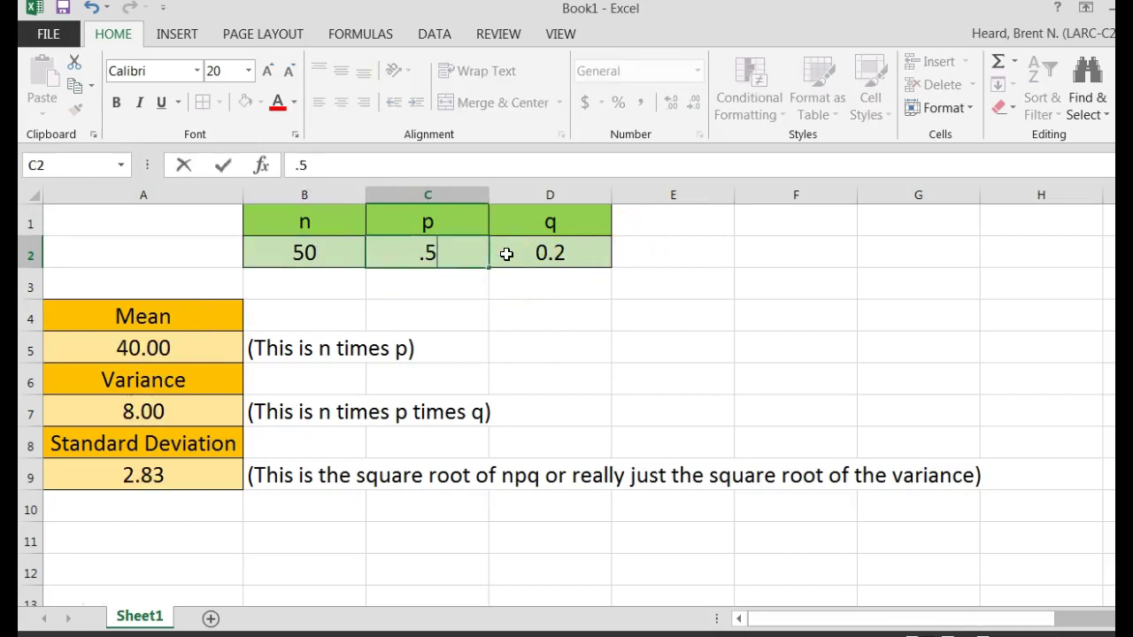
{"action": "key", "text": "Return"}
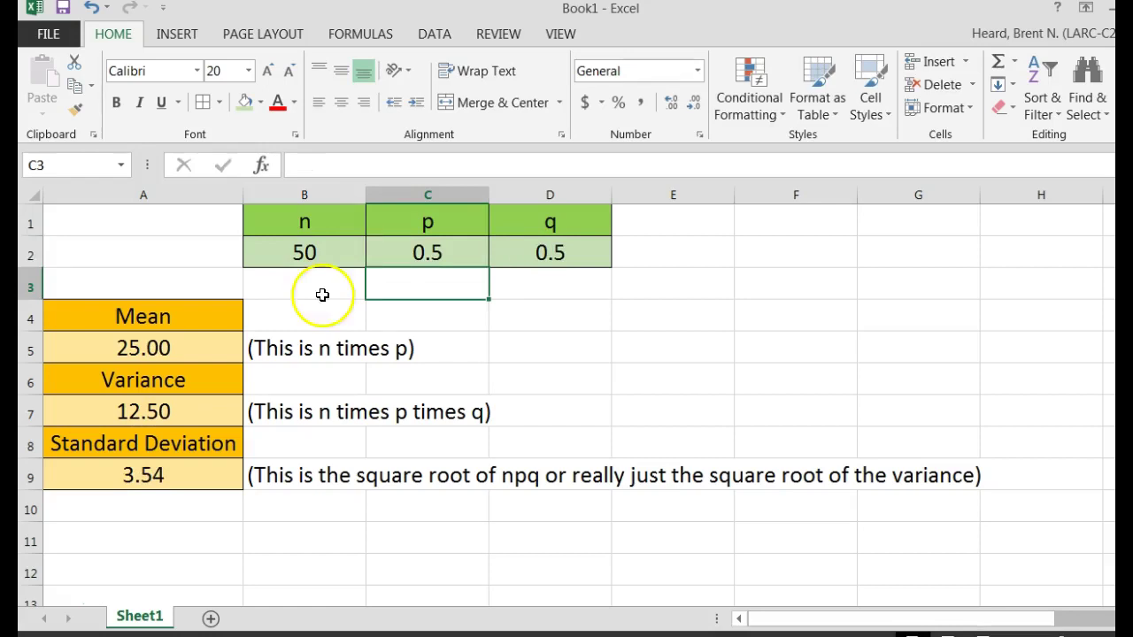